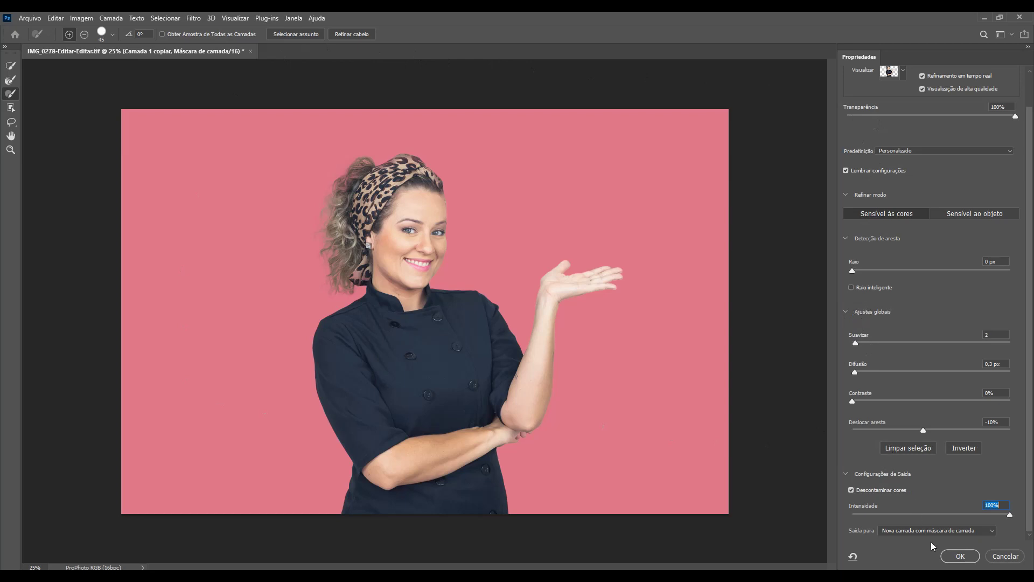
Step: Confirm Select and Mask output as New Layer with Layer Mask, Decontaminate Colors on
left_click(960, 557)
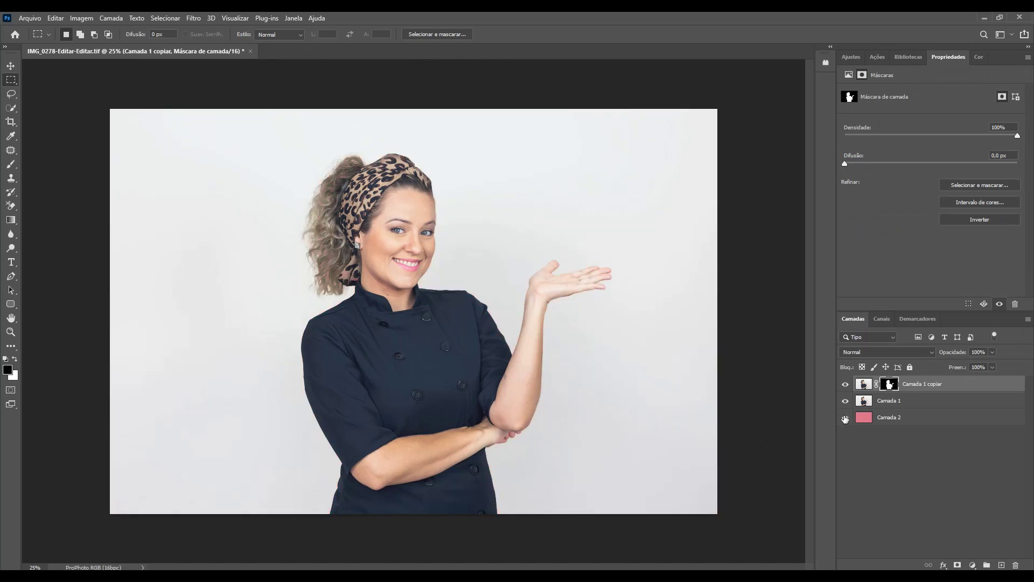
left_click(845, 402)
Step: Toggle Camada 1's visibility to reveal the pink Camada 2 background
left_click(845, 402)
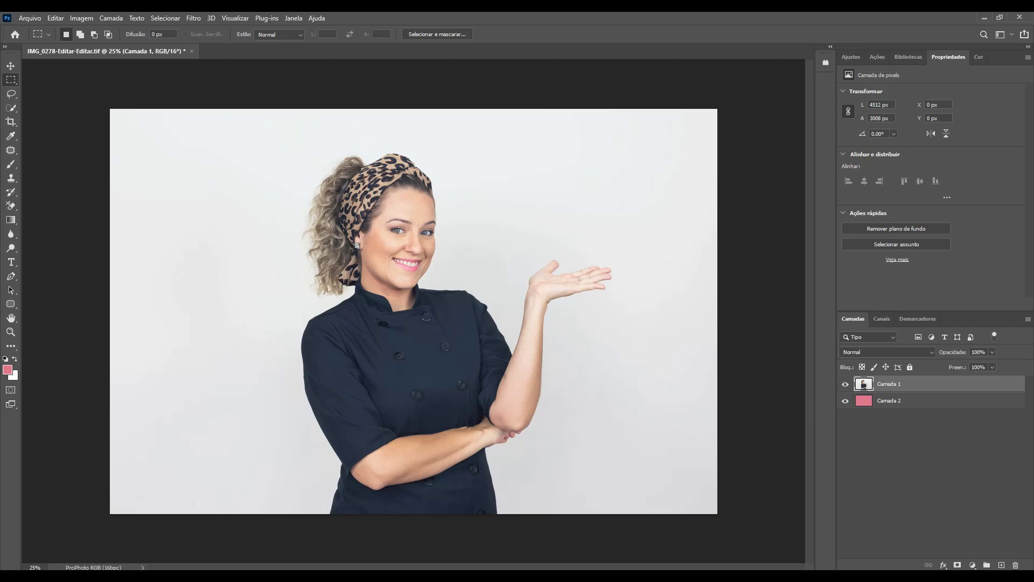
left_click(846, 384)
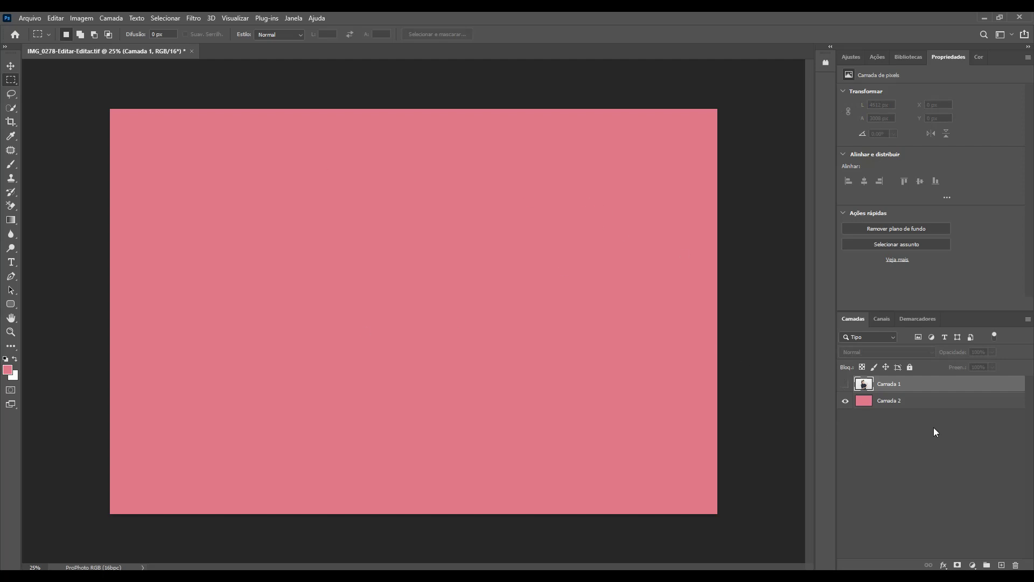
left_click(846, 384)
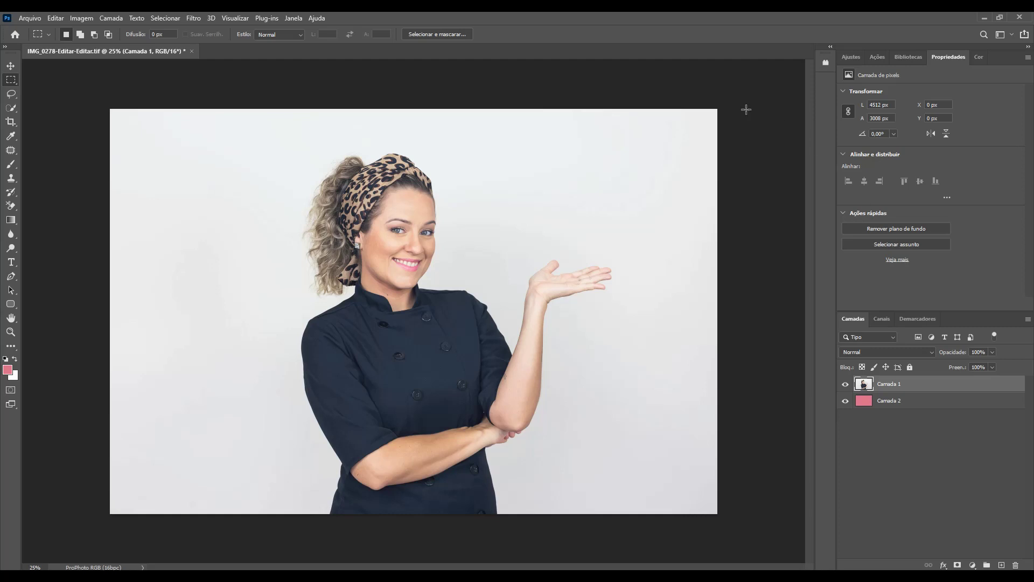
Step: Browse the Selecionar menu and the Lasso, Quick Selection and Marquee tools, then reopen Selecionar
left_click(163, 18)
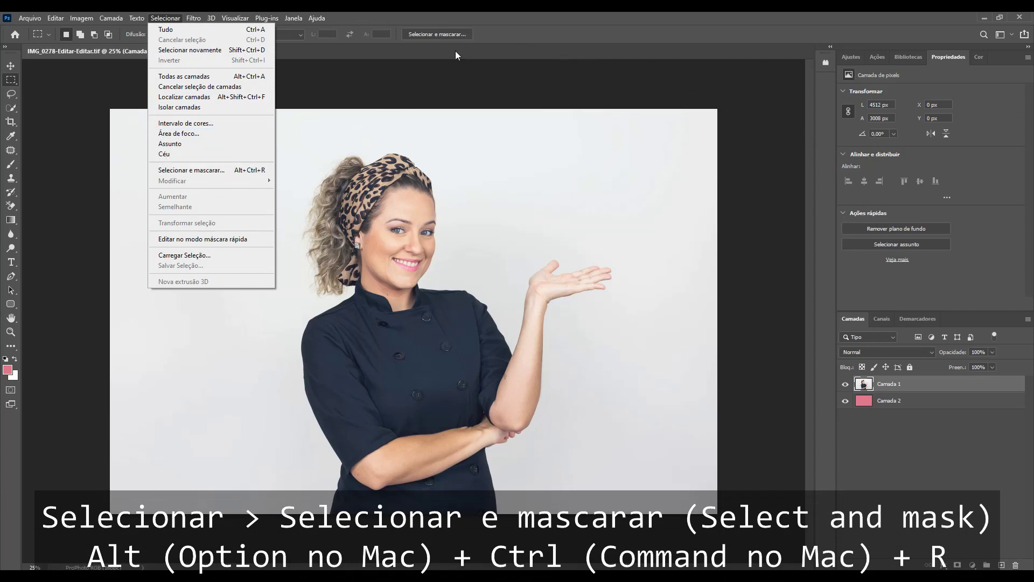
left_click(471, 14)
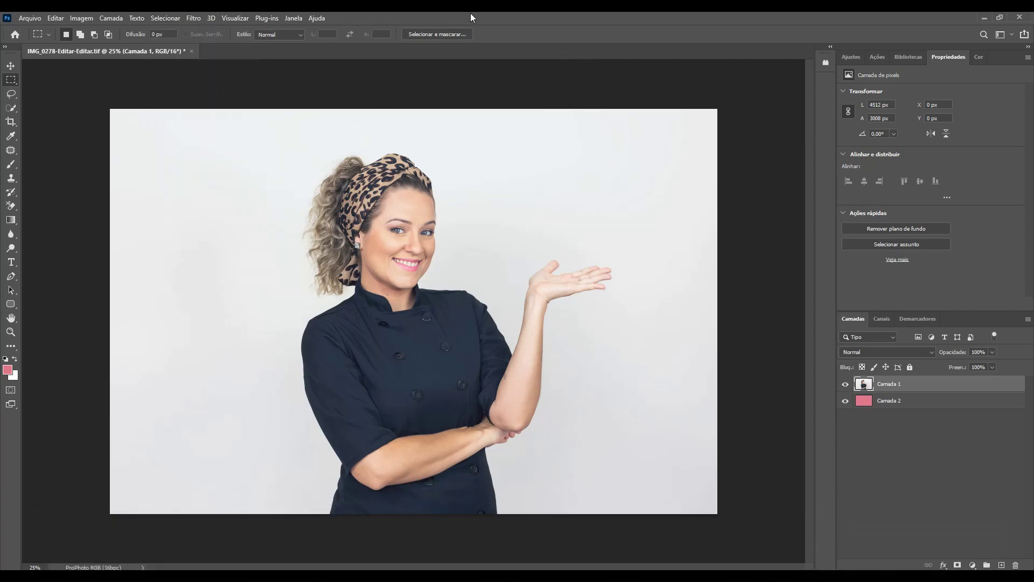
left_click(14, 93)
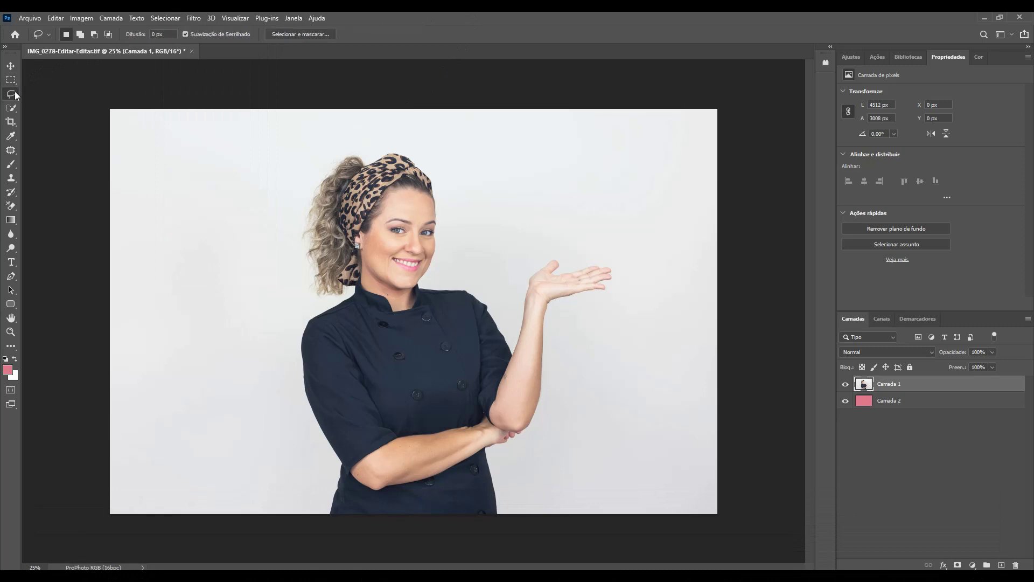
left_click(12, 107)
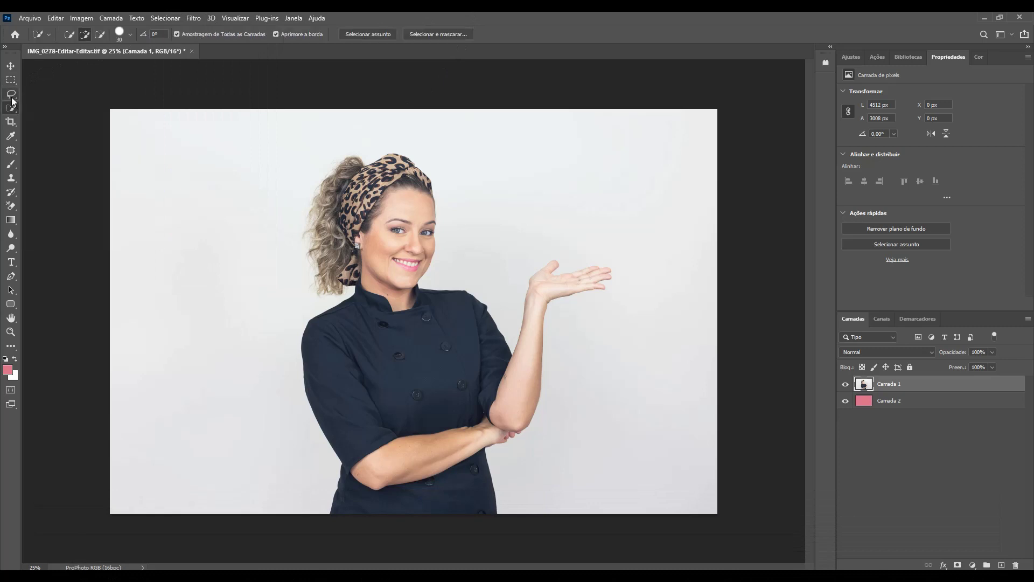
left_click(12, 98)
left_click(10, 80)
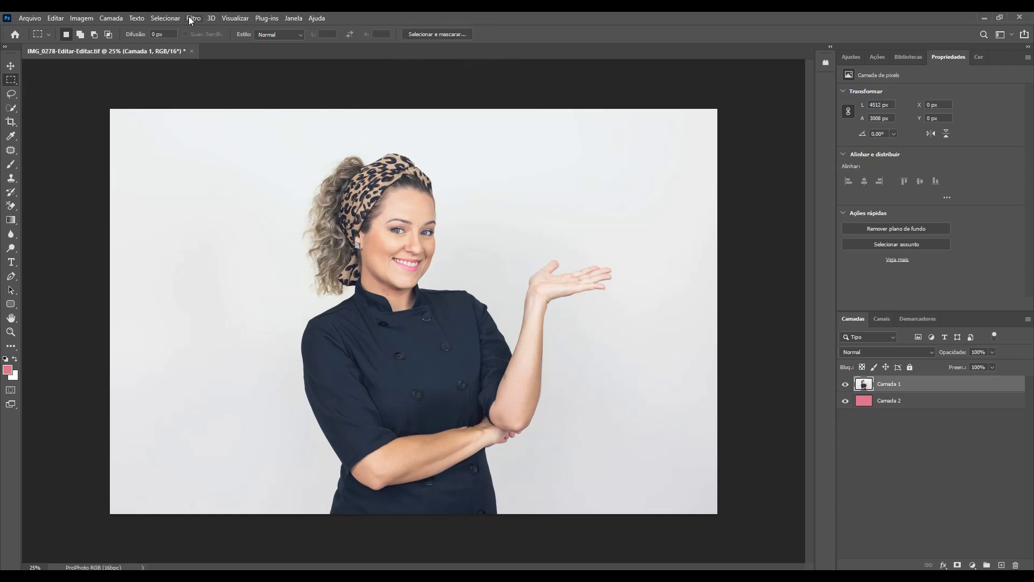
left_click(165, 18)
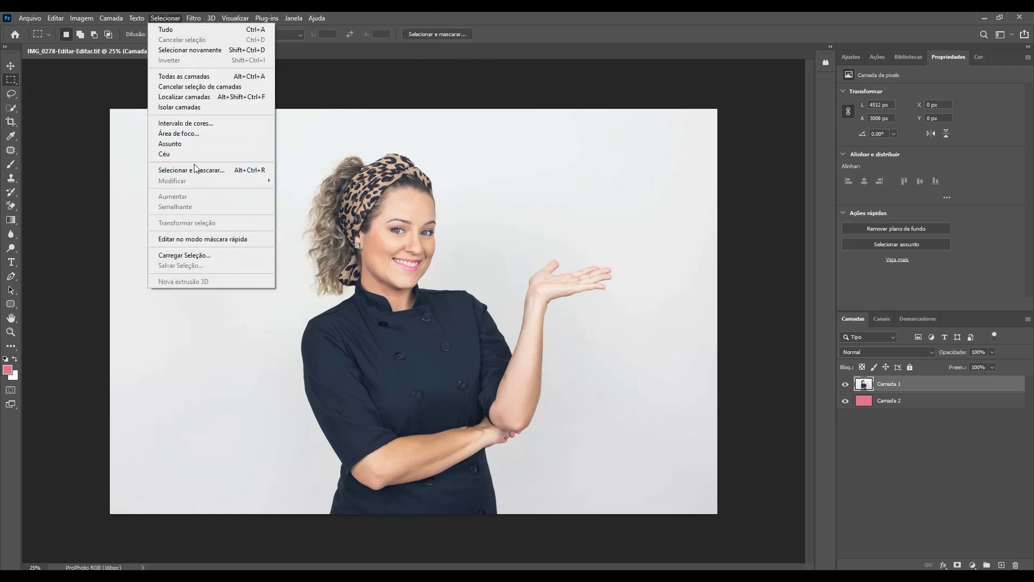
Step: Open Selecionar e mascarar for Camada 1 with overlay Transparência brought down to 0
left_click(203, 169)
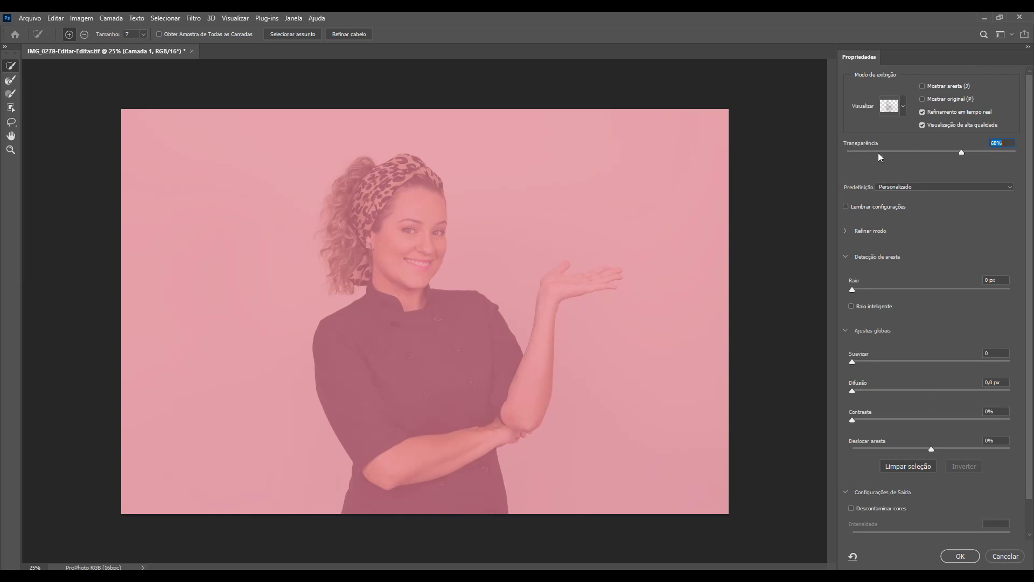
left_click_drag(967, 152, 1015, 155)
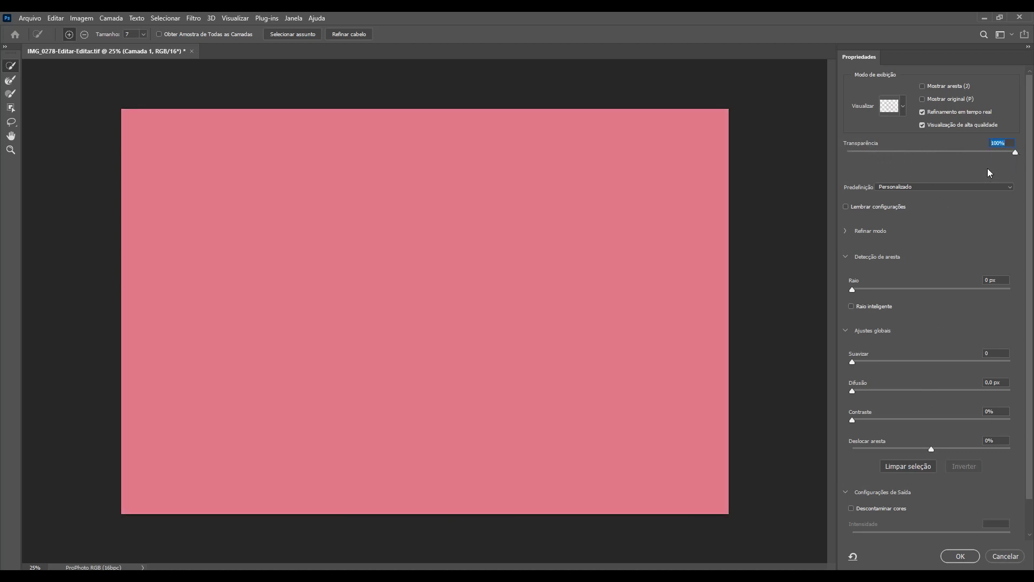
left_click_drag(1015, 153, 849, 150)
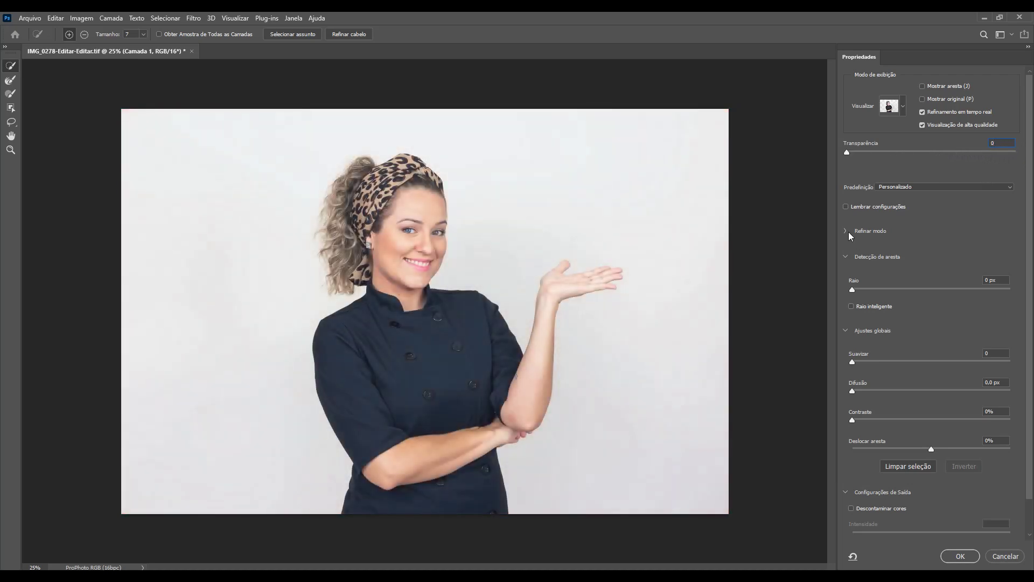
Step: Set overlay Transparência to 53% and try Select Subject, then undo it
left_click(935, 152)
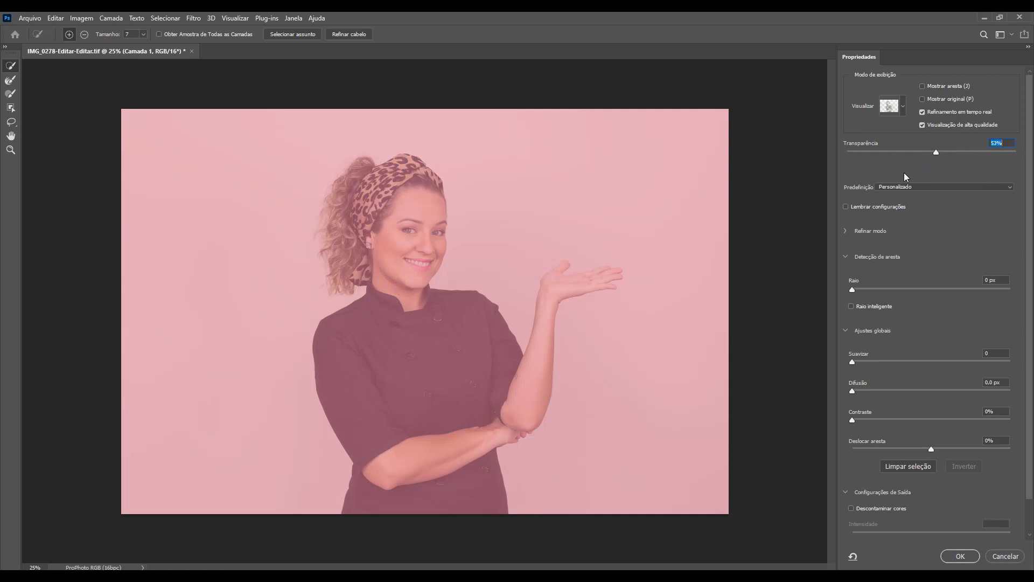
left_click(307, 34)
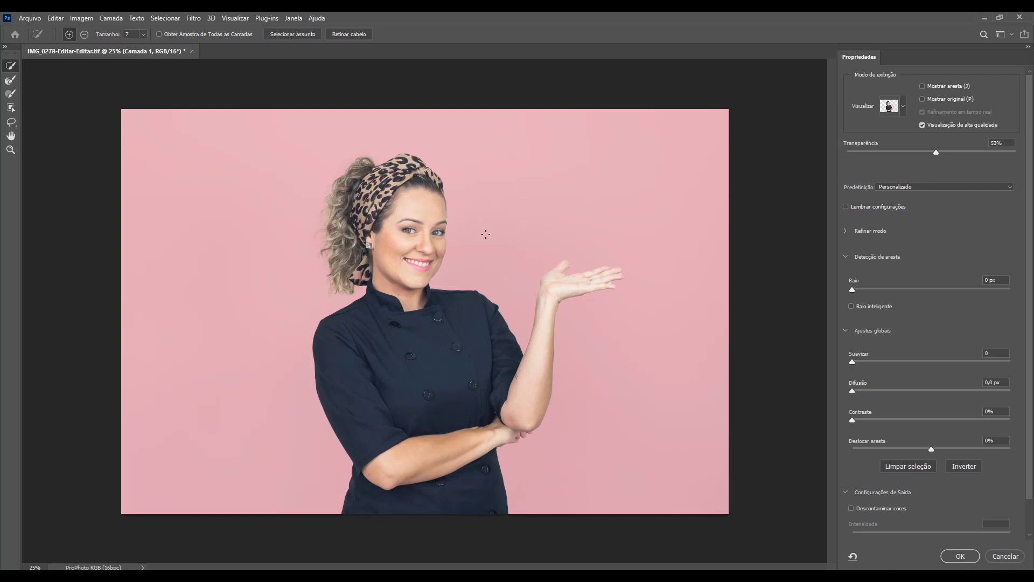
key("ctrl+z")
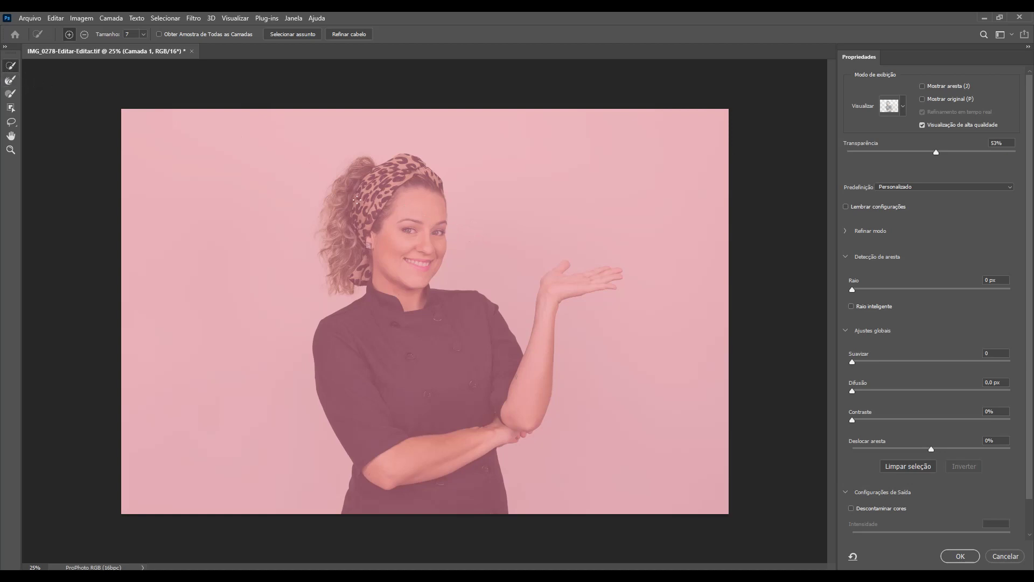
Step: Paint the headband and face into the selection, resizing the brush to 35
left_click_drag(400, 188, 393, 264)
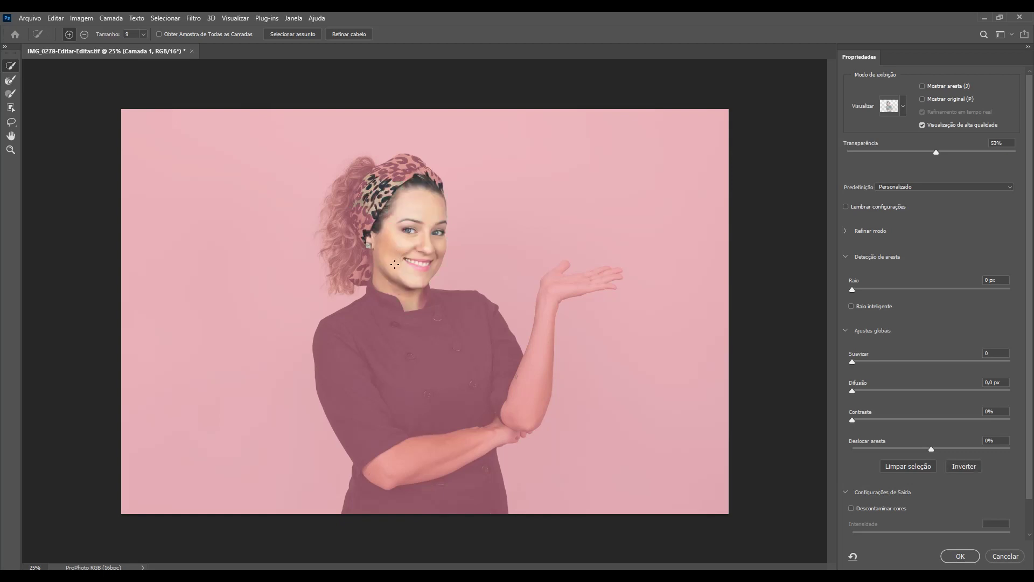
key("bracketright")
key("bracketleft")
key("bracketleft")
key("bracketleft")
key("bracketleft")
key("bracketleft")
key("bracketleft")
left_click(144, 34)
left_click_drag(144, 46, 167, 46)
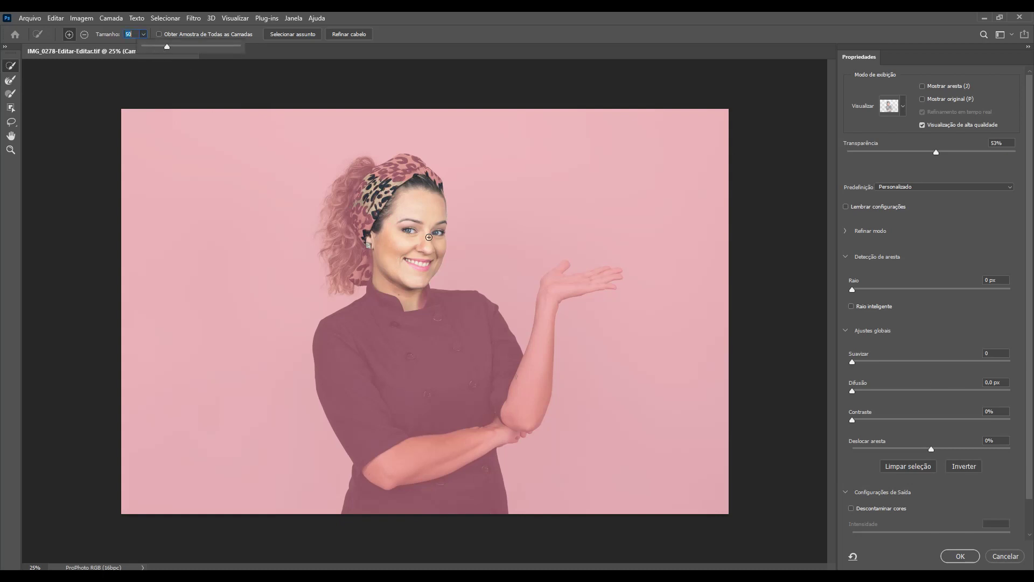
type("35")
key("Return")
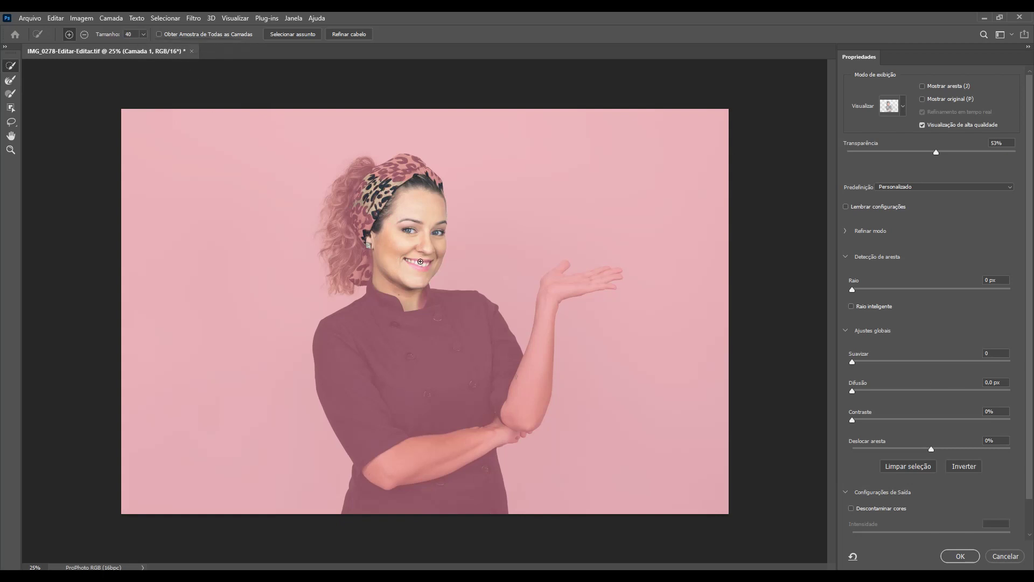
key("bracketright")
key("bracketright")
key("bracketright")
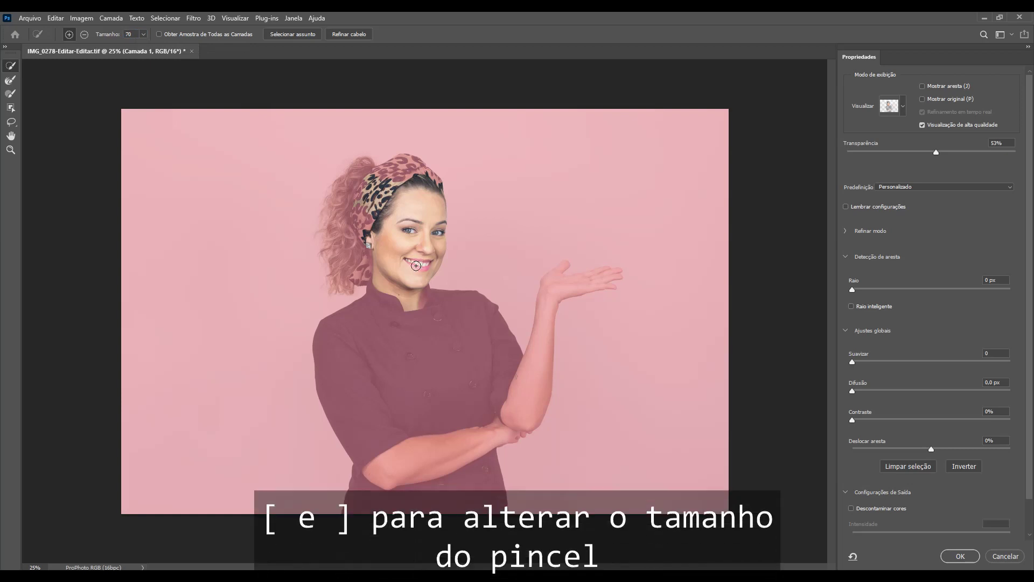
Step: Add the jacket collar, whole jacket, raised forearm and headband top to the selection
left_click_drag(432, 308, 458, 307)
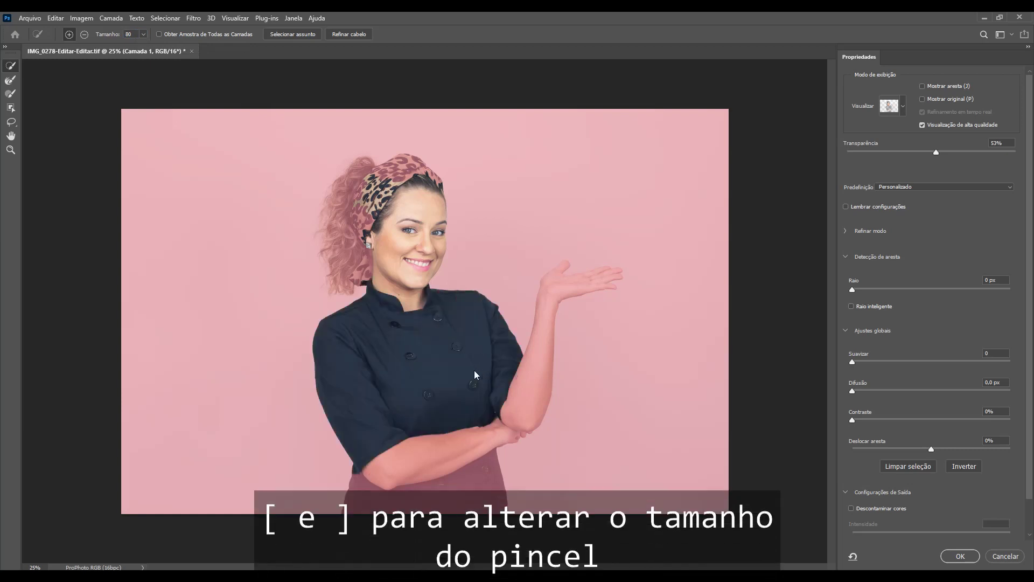
left_click_drag(401, 479, 437, 485)
left_click_drag(496, 389, 540, 364)
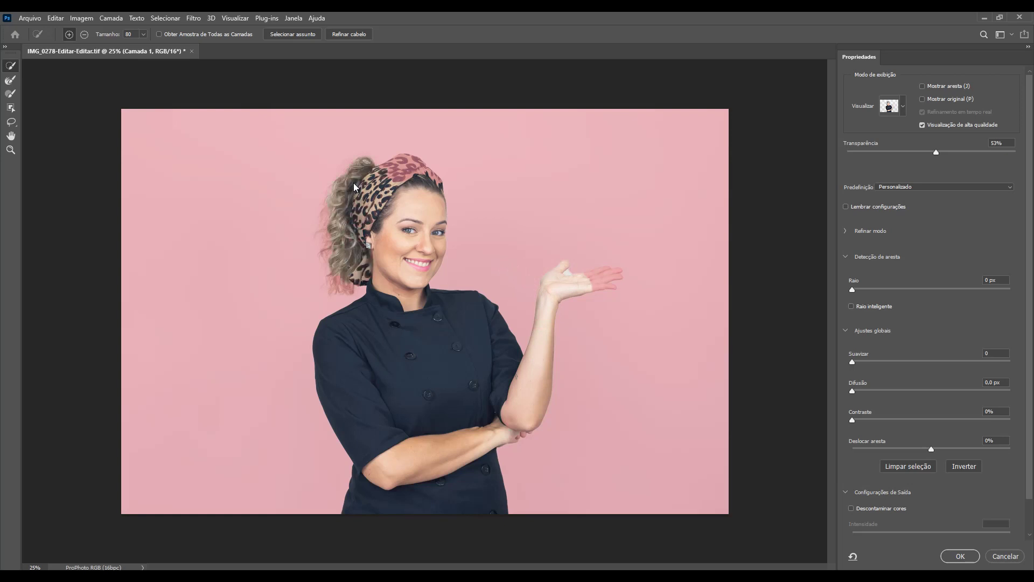
left_click_drag(405, 170, 406, 162)
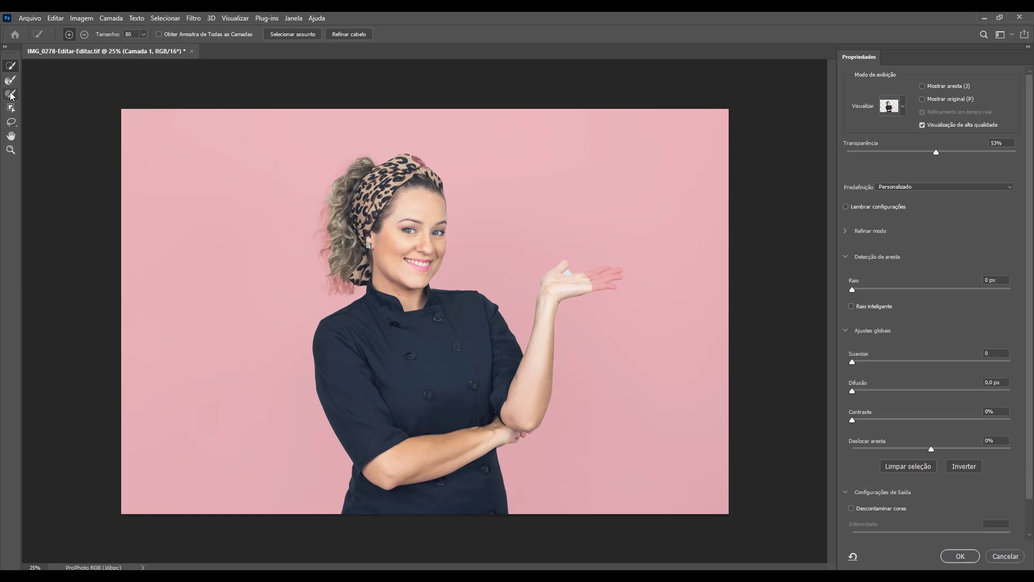
Step: Refine the edges along the headband top and around the fingers with the Refine Edge brush
left_click(11, 94)
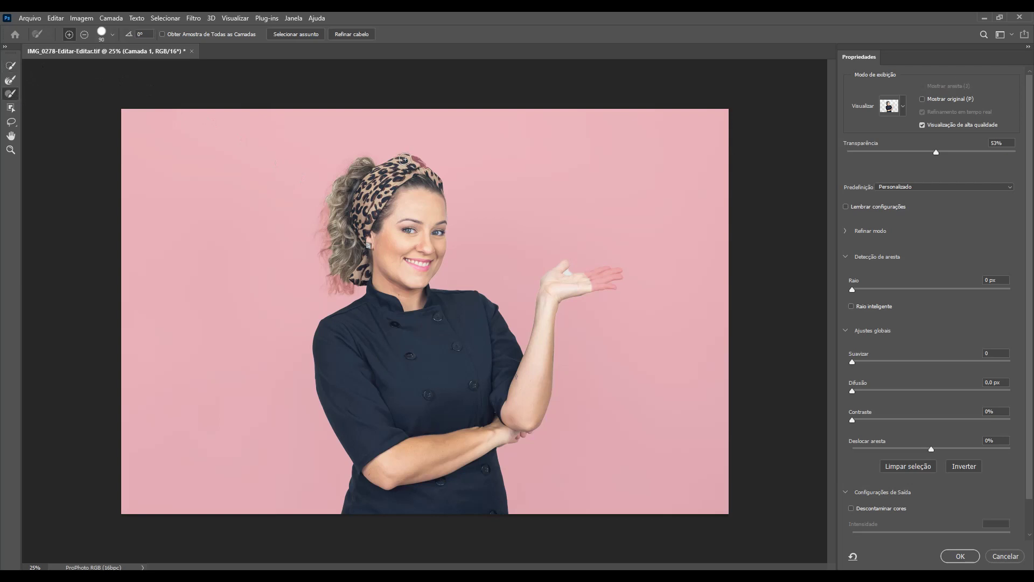
left_click_drag(405, 159, 420, 166)
mouse_move(589, 286)
left_mouse_down()
mouse_move(610, 282)
mouse_move(603, 300)
left_mouse_up()
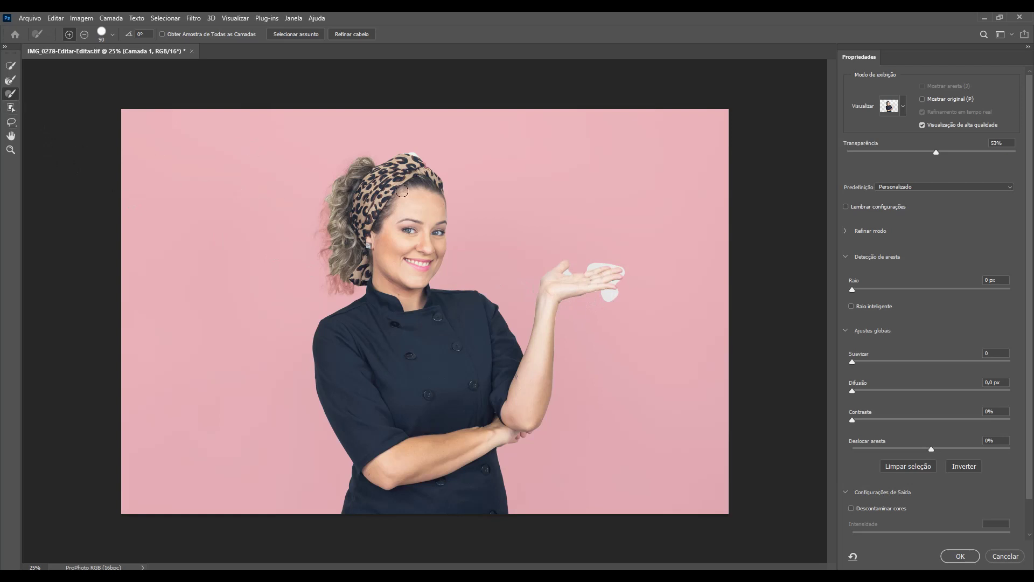
Step: Clear the selection and select head, raised hand and torso with Object Selection rectangles
left_click(923, 469)
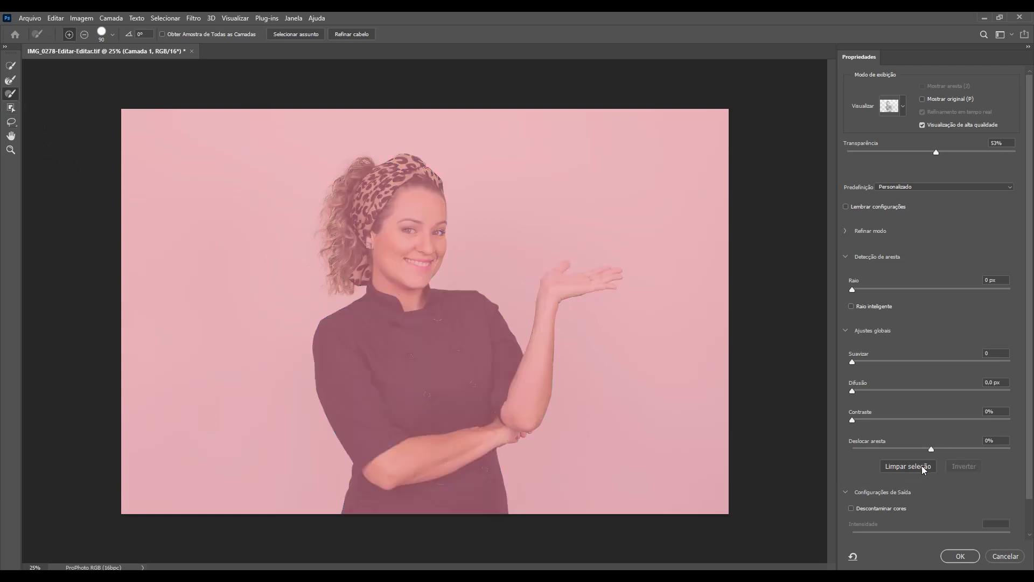
left_click(11, 110)
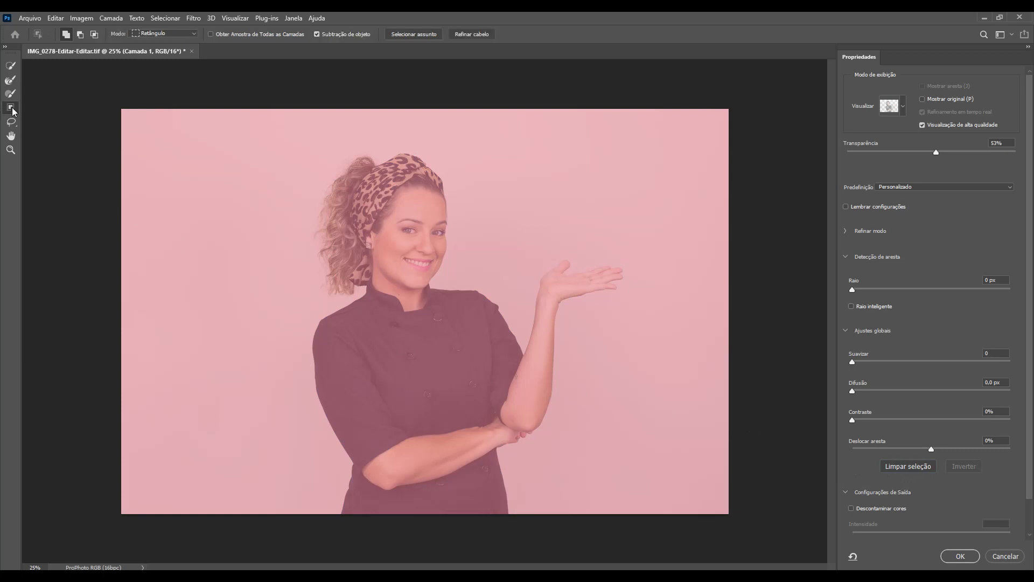
left_click_drag(305, 135, 493, 312)
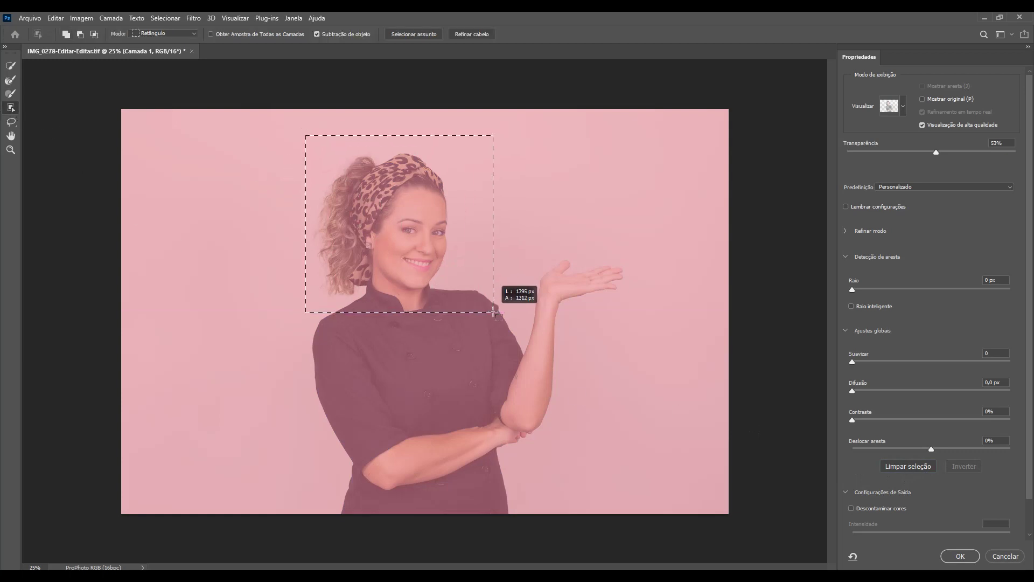
left_click_drag(520, 242, 645, 372)
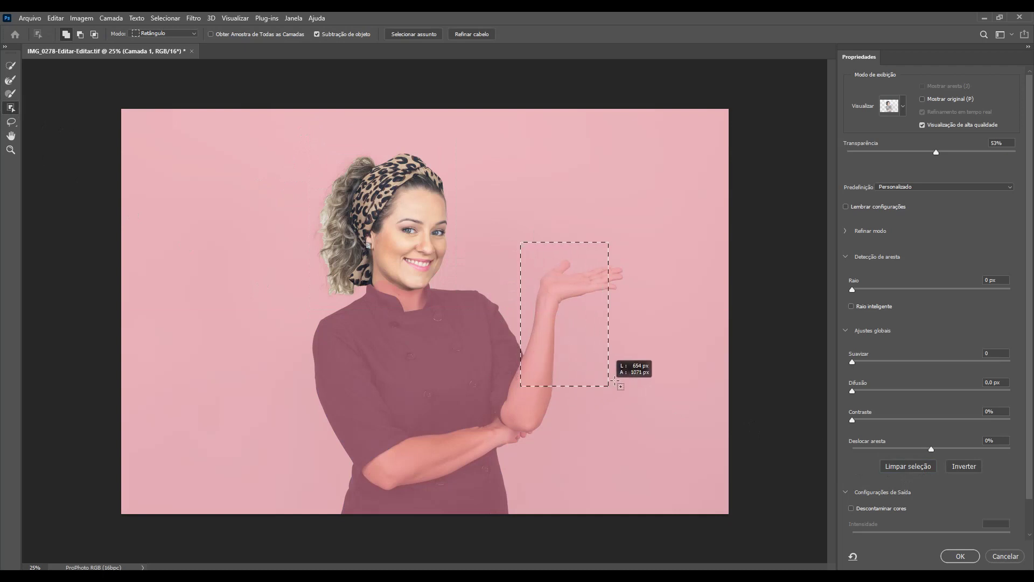
left_click_drag(271, 242, 580, 557)
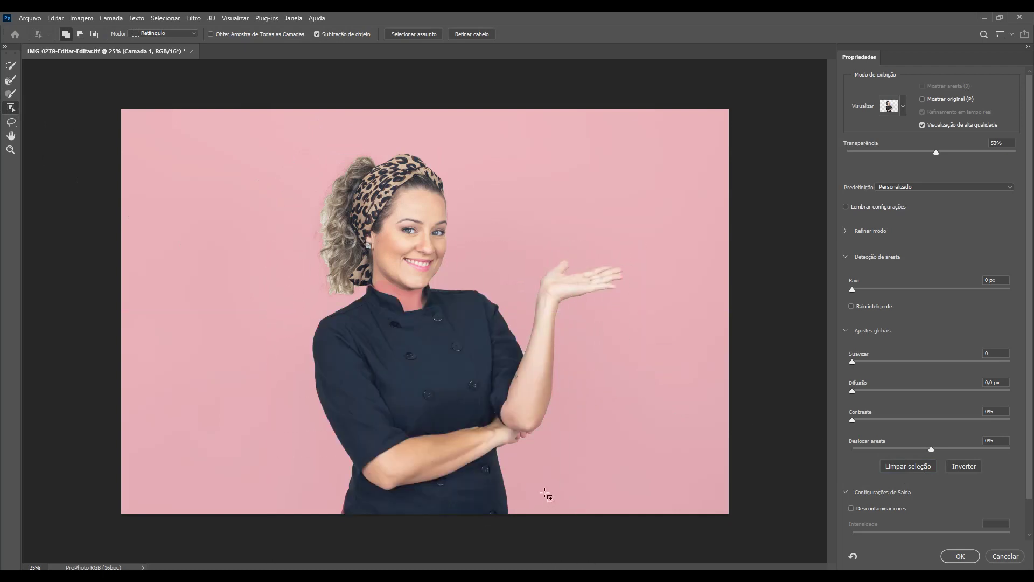
Step: Try a lasso outline around face and collar, clear it, run Selecionar assunto, then cancel
left_click(918, 466)
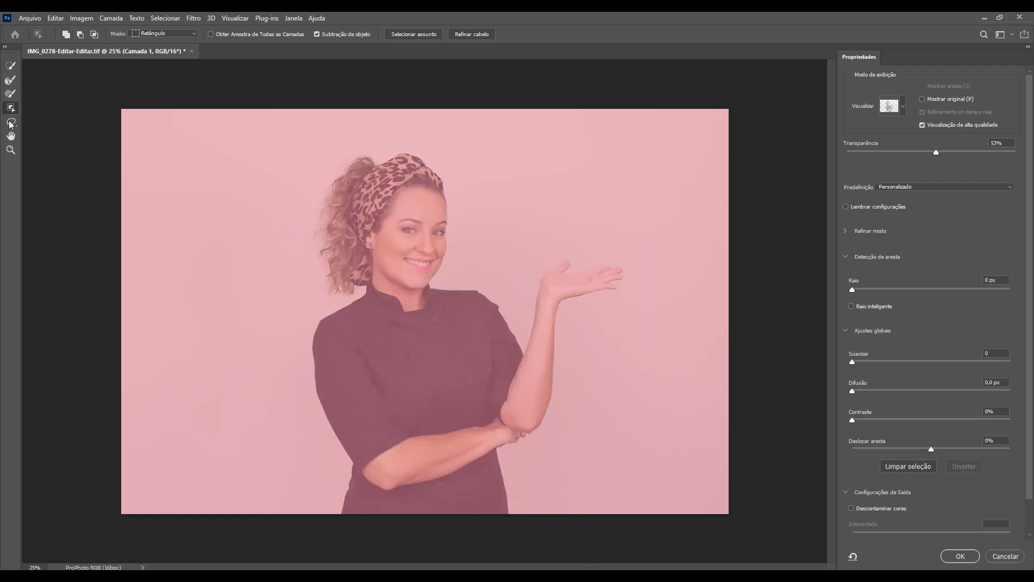
left_click(11, 122)
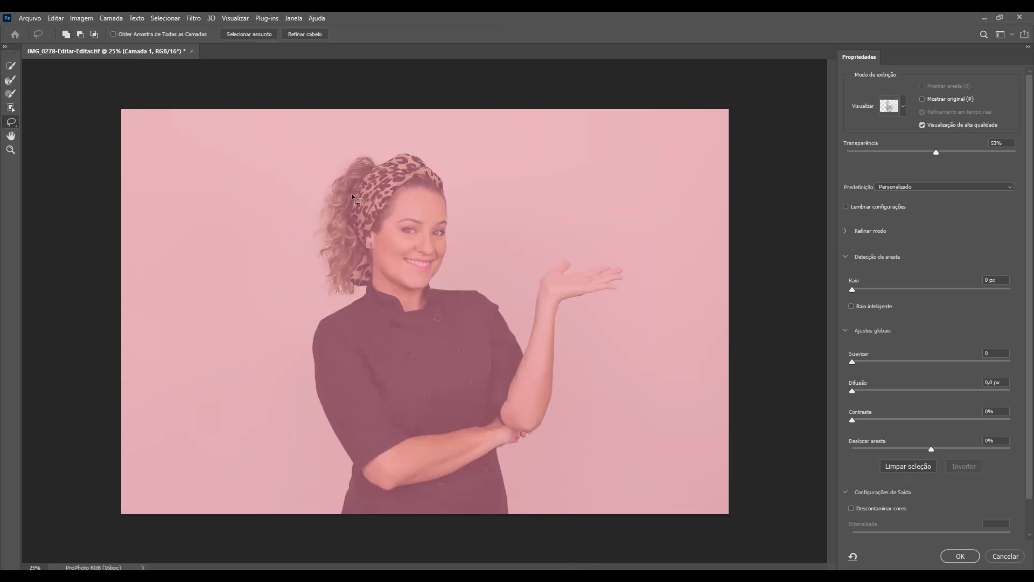
left_click_drag(353, 196, 436, 302)
left_click_drag(398, 193, 400, 195)
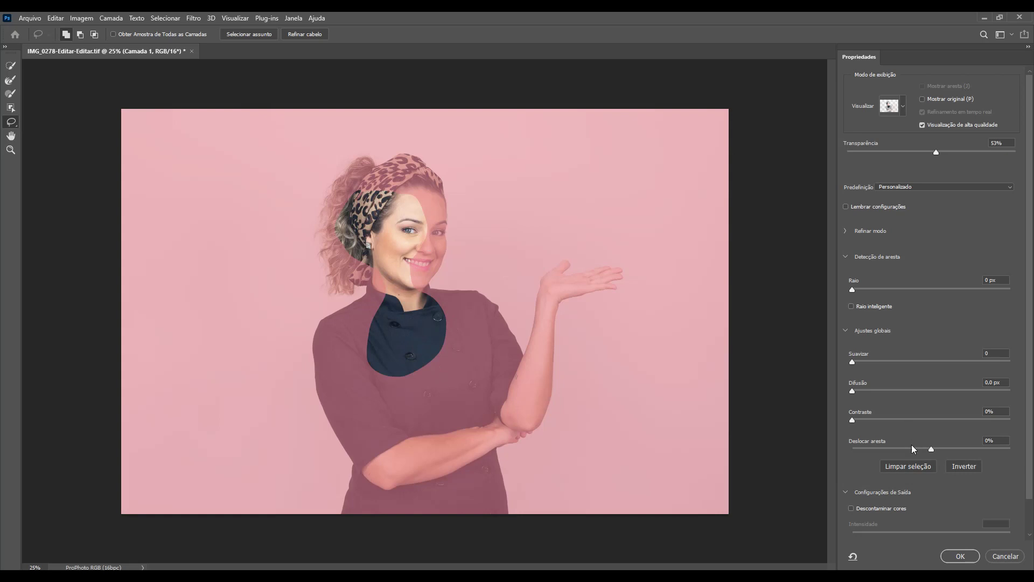
left_click(916, 467)
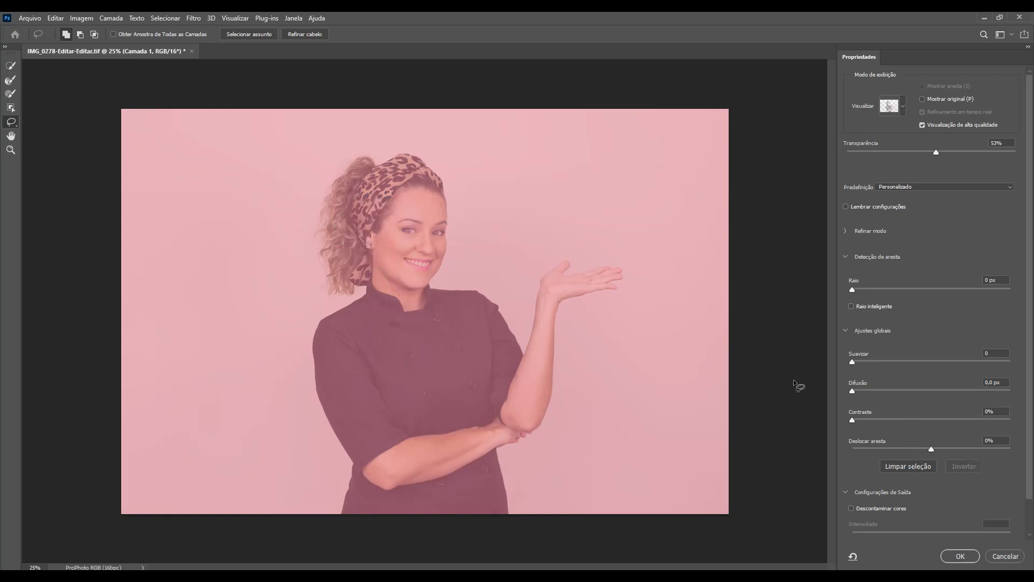
left_click(251, 34)
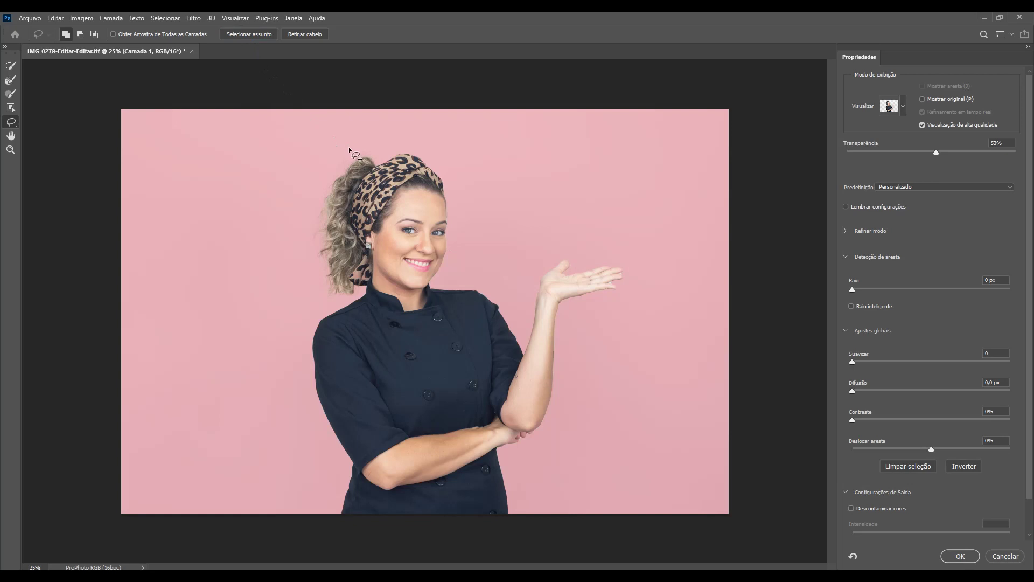
left_click(1005, 557)
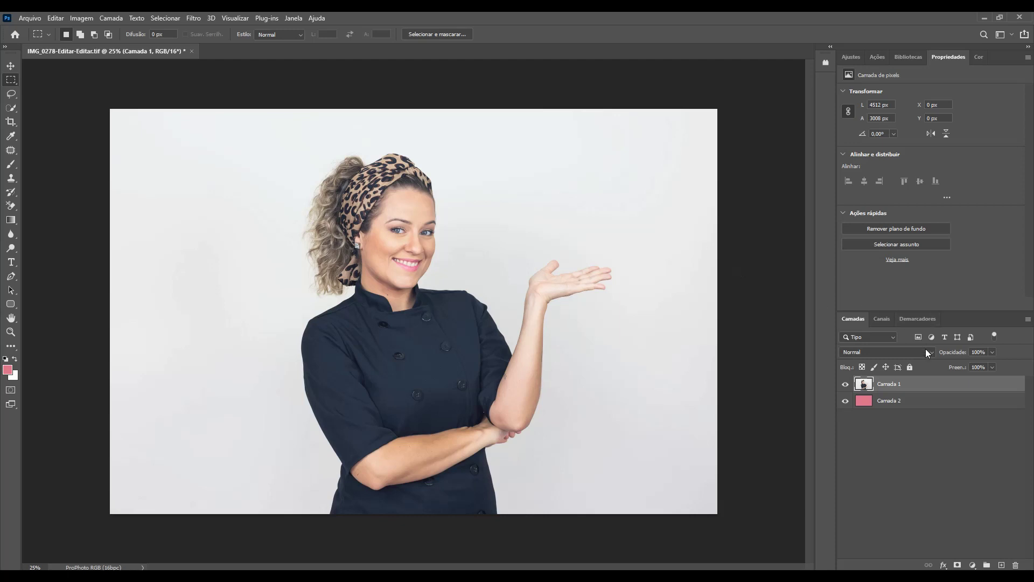
Step: Select the woman via Selecionar > Assunto and reopen Select and Mask with Alt+Ctrl+R
left_click(176, 18)
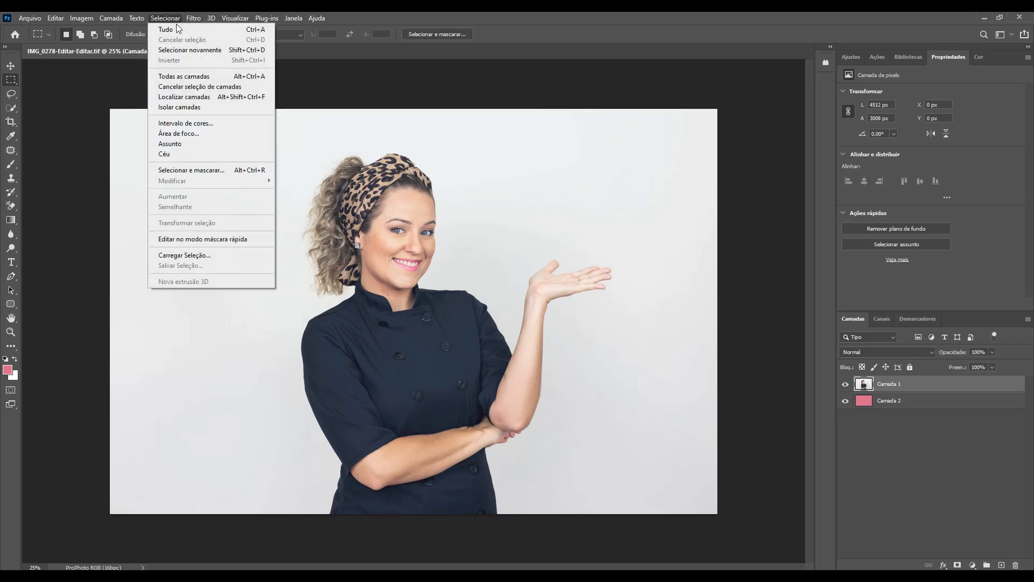
left_click(188, 144)
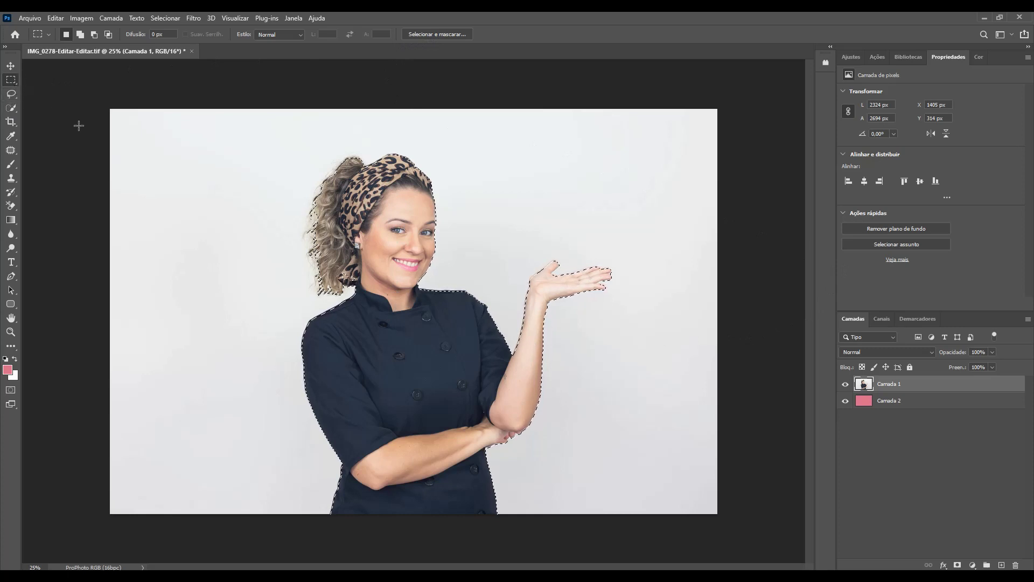
key("alt+ctrl+r")
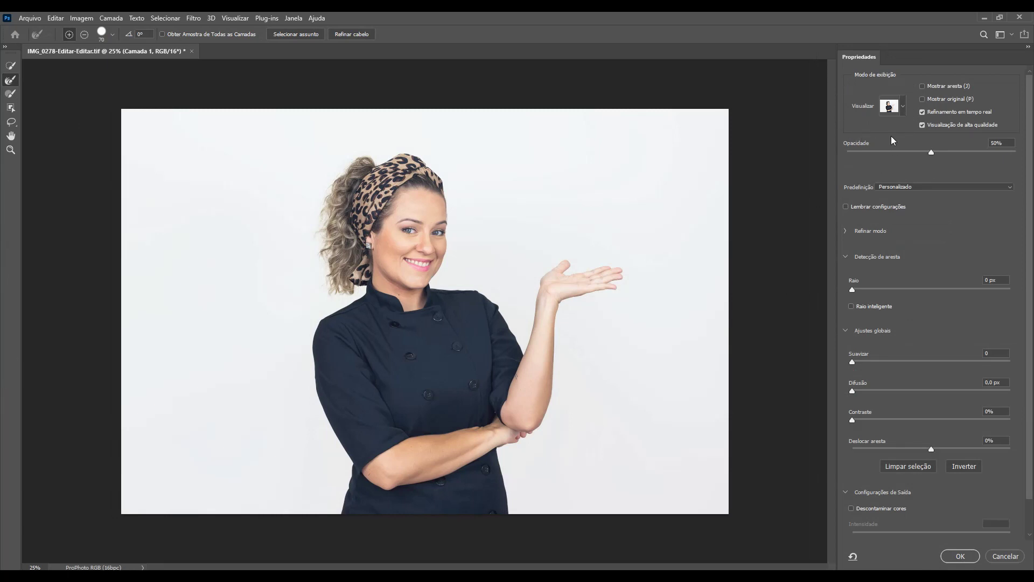
Step: Set the overlay Transparência to 100%
left_click(903, 108)
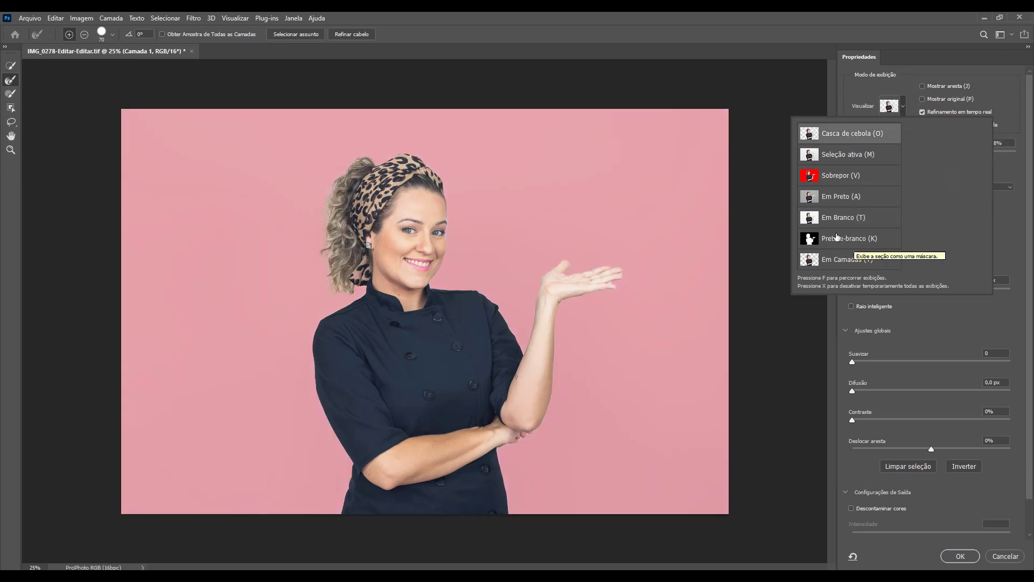
left_click(866, 107)
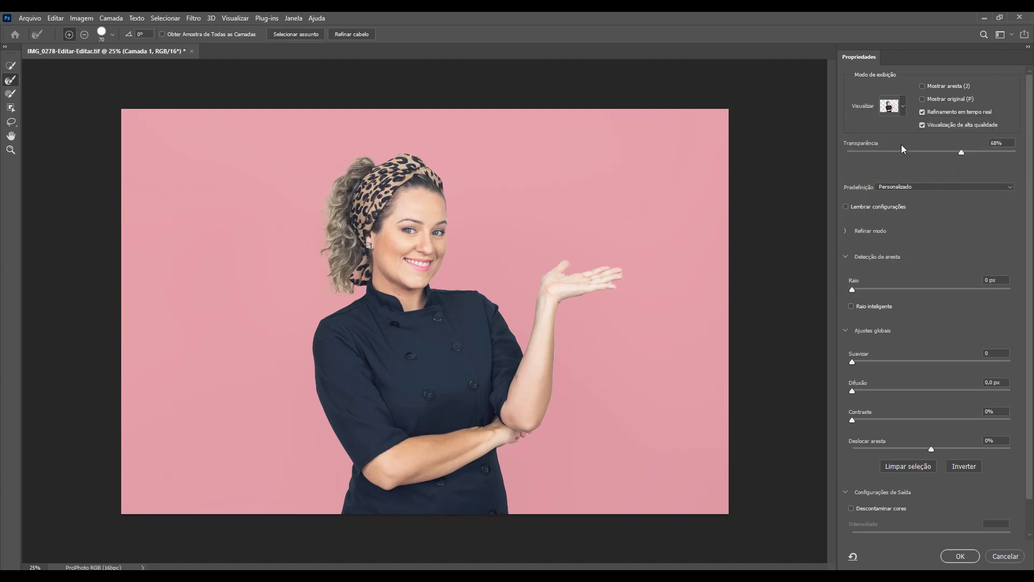
left_click(874, 151)
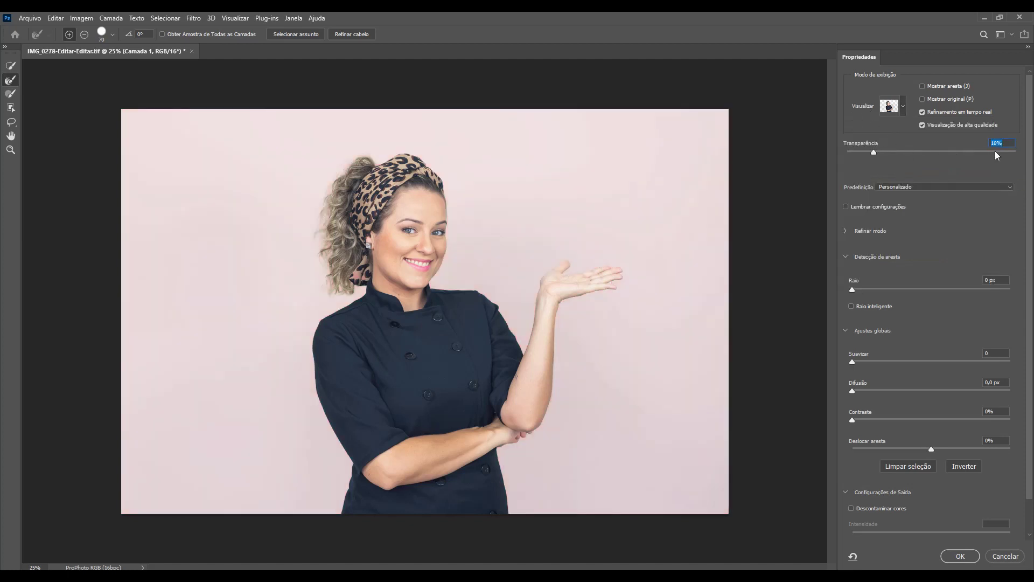
left_click(1013, 152)
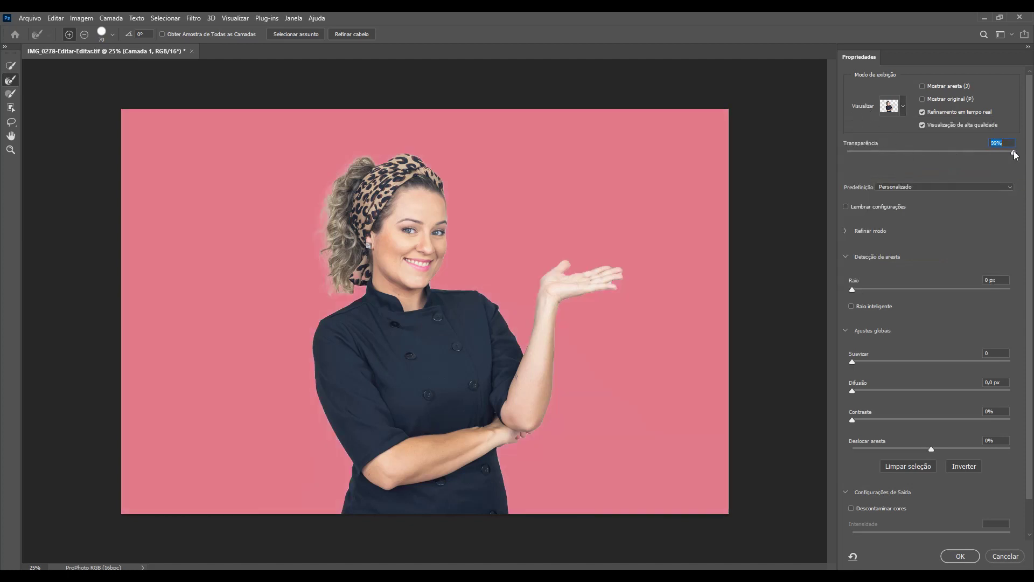
left_click(1015, 153)
key("Return")
Step: Switch the Visualizar preview mode to Sobrepor (V)
left_click(903, 106)
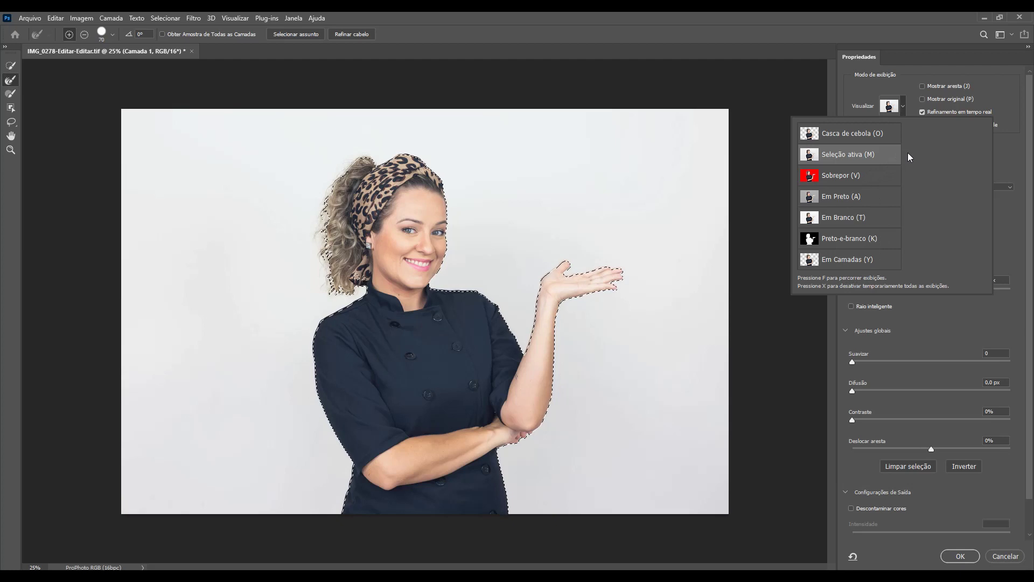
key("v")
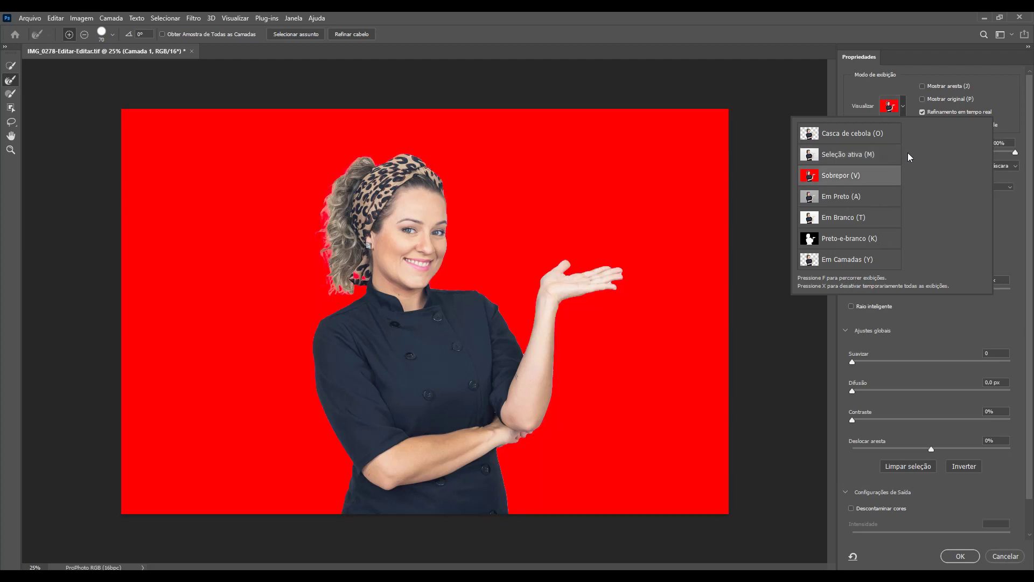
key("Escape")
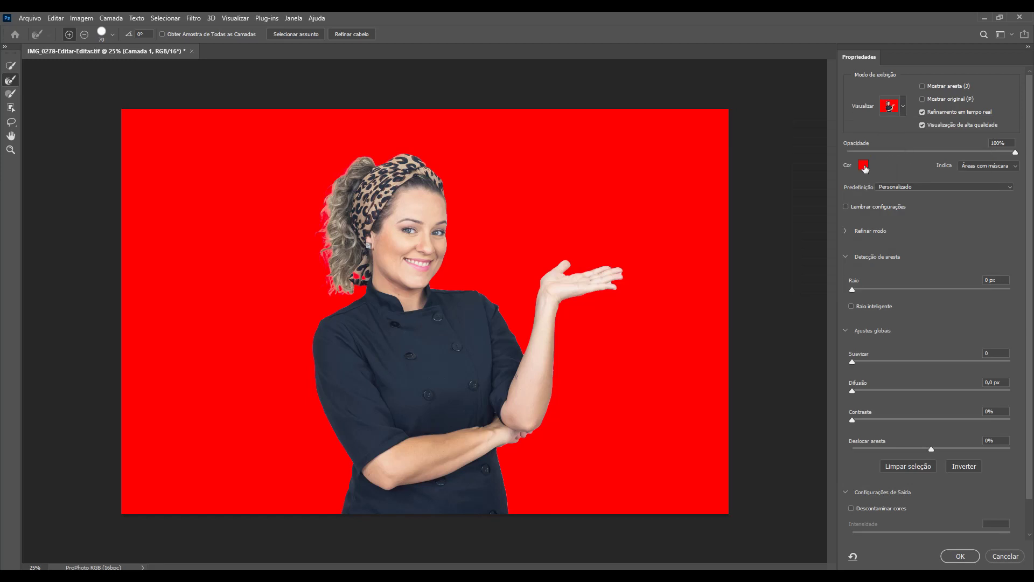
Step: Change the overlay colour to bright green 00ff48
left_click(863, 164)
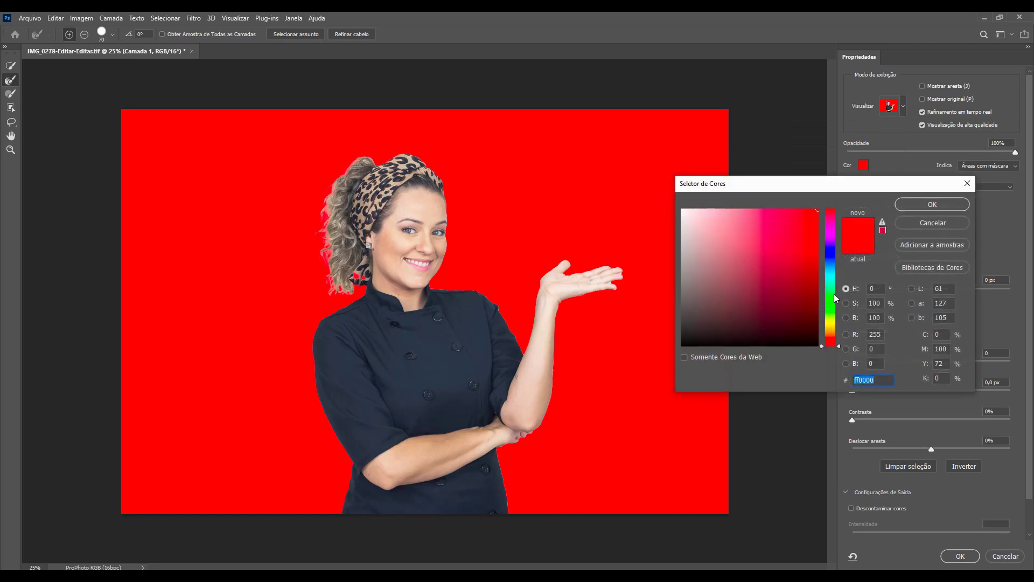
left_click(834, 294)
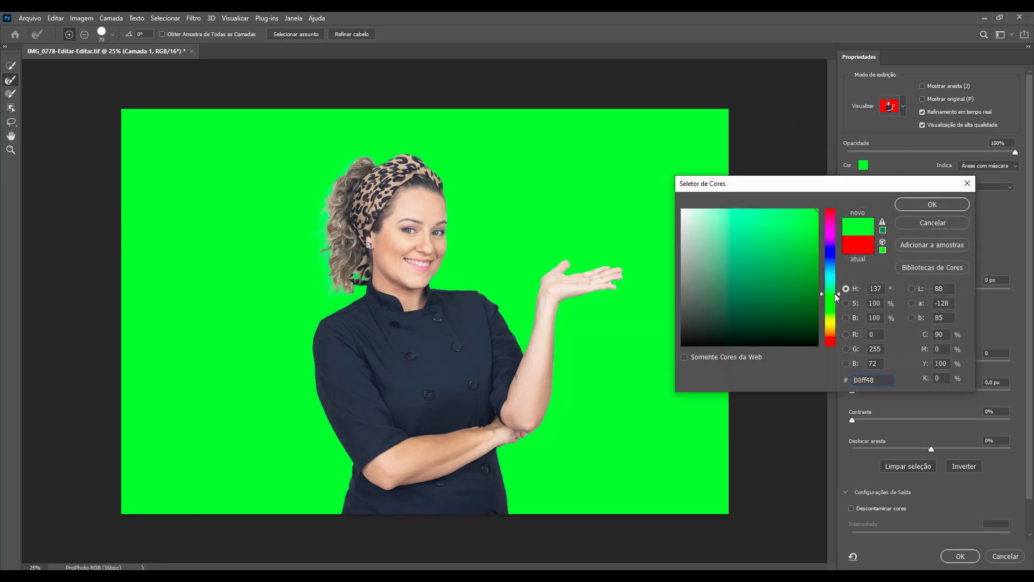
left_click(935, 204)
Step: Set overlay Opacidade to 99%, keeping Indica on Áreas com máscara
left_click_drag(849, 153, 927, 153)
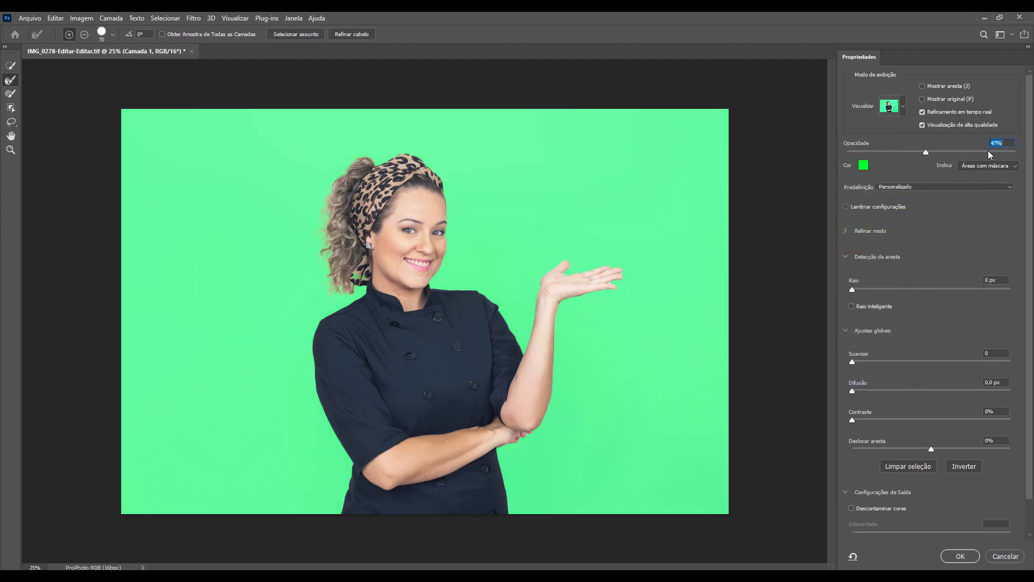
left_click(1013, 152)
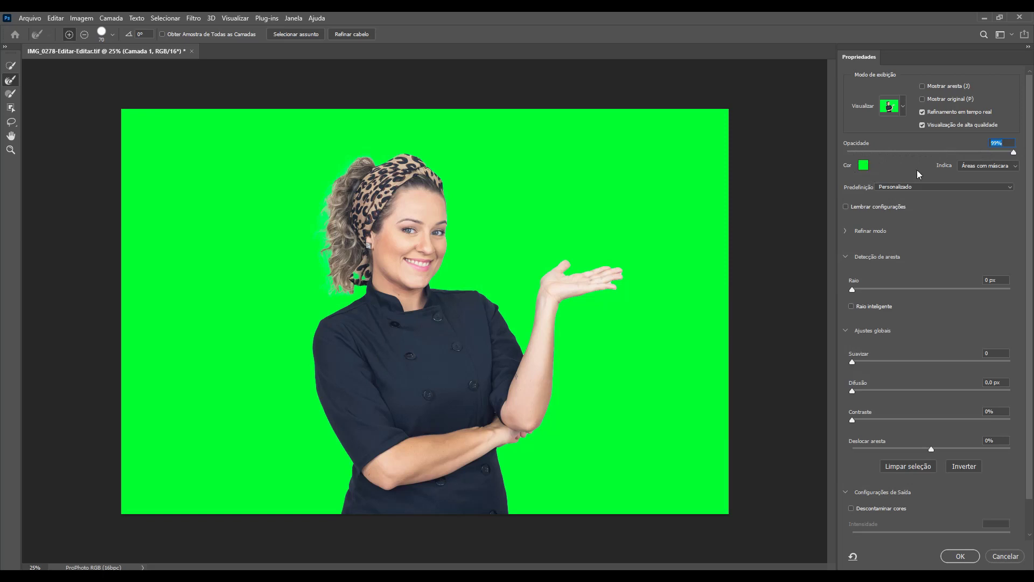
left_click(980, 166)
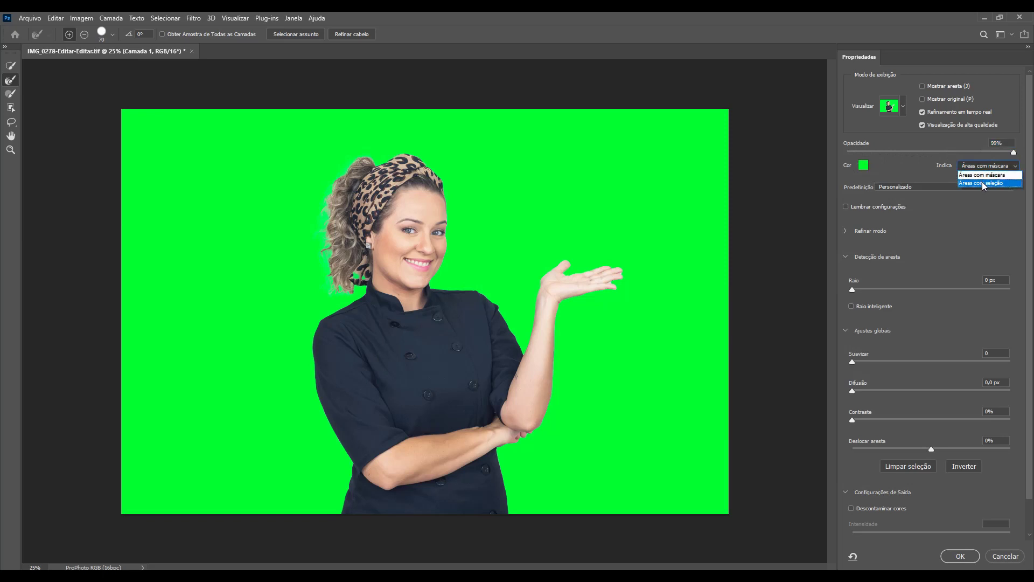
left_click(981, 181)
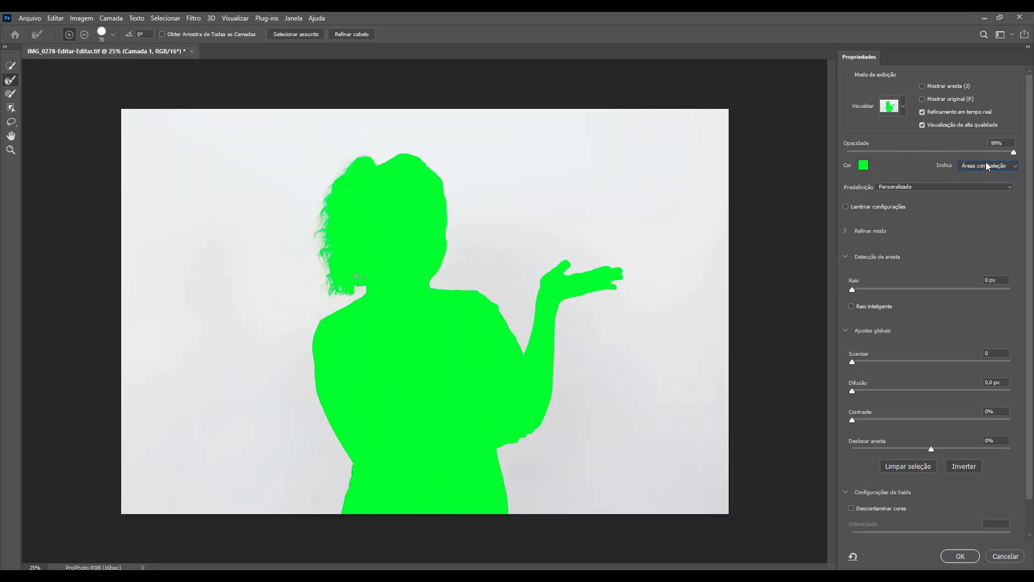
left_click(985, 164)
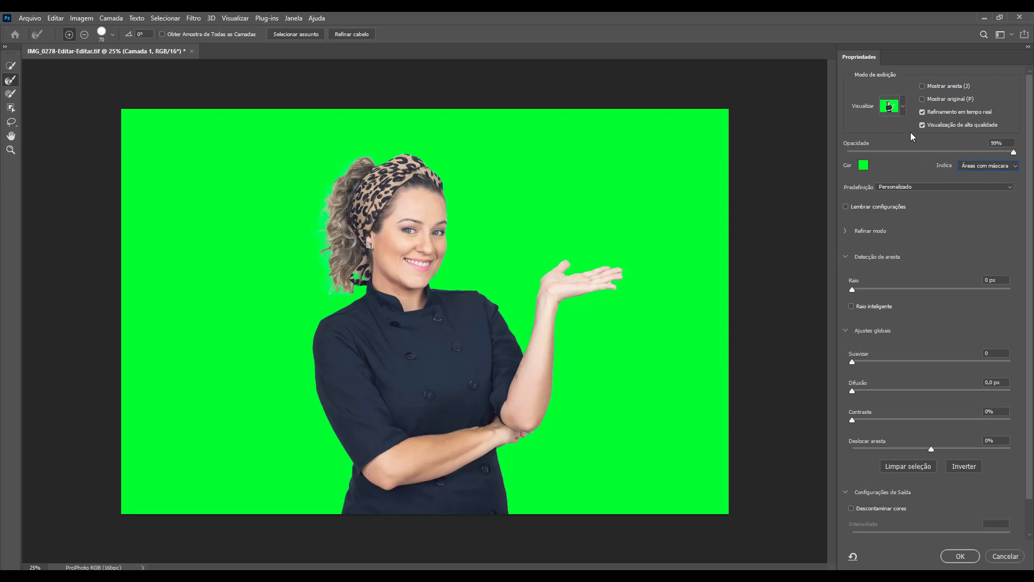
left_click(903, 106)
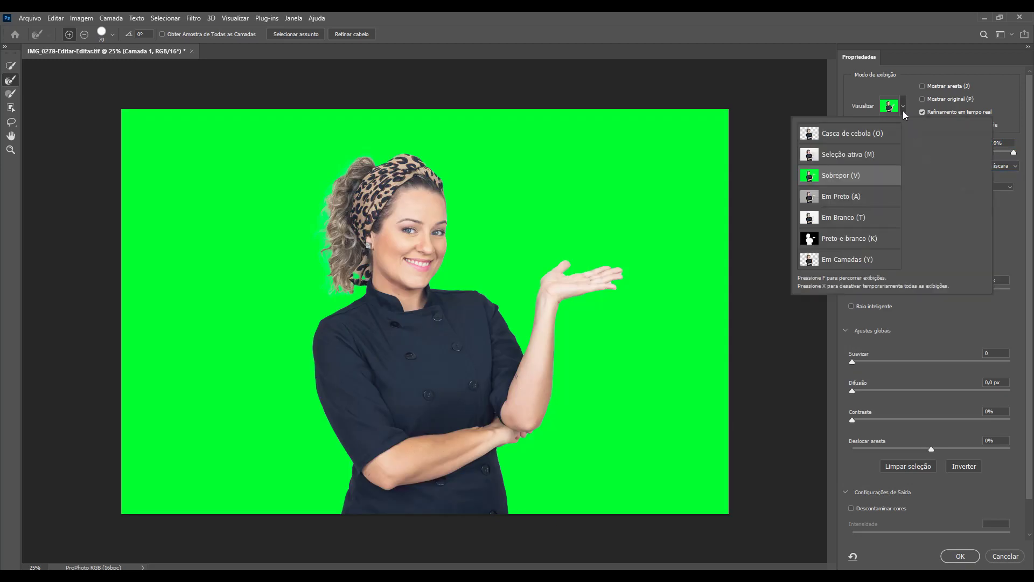
Step: Compare the Em Preto, Em Branco, Preto-e-branco and Em Camadas preview modes
left_click(854, 197)
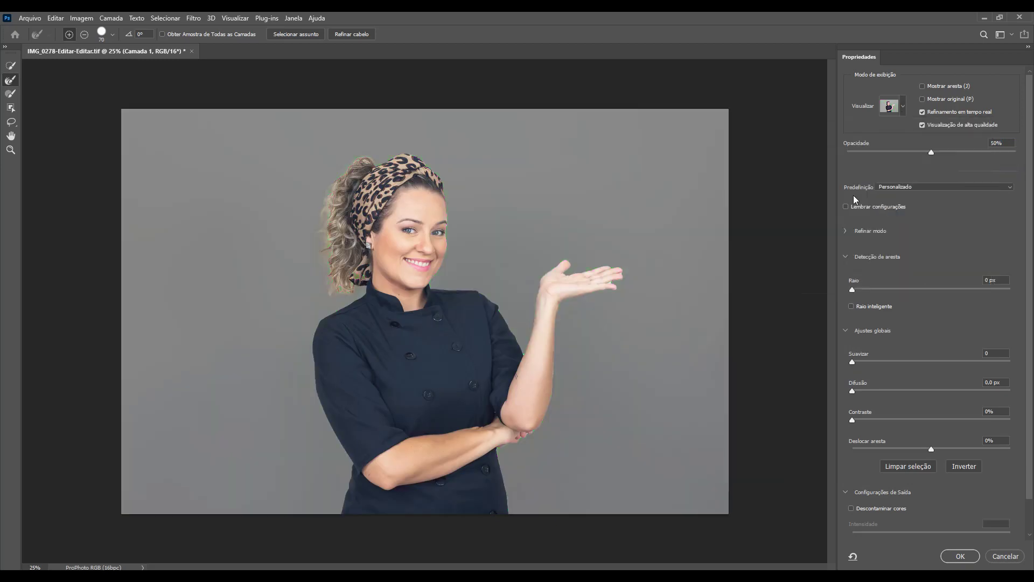
left_click(1013, 152)
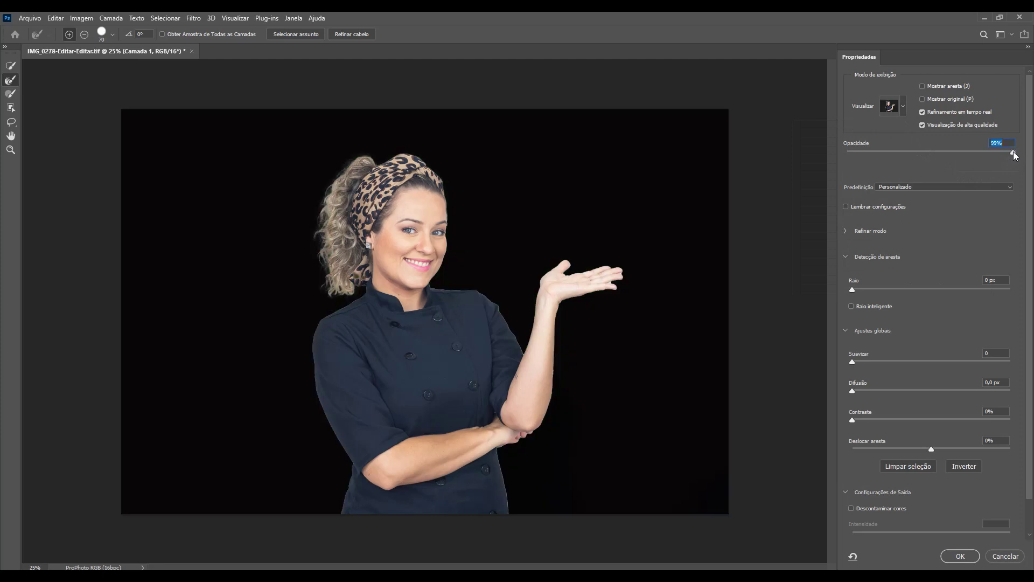
key("t")
key("k")
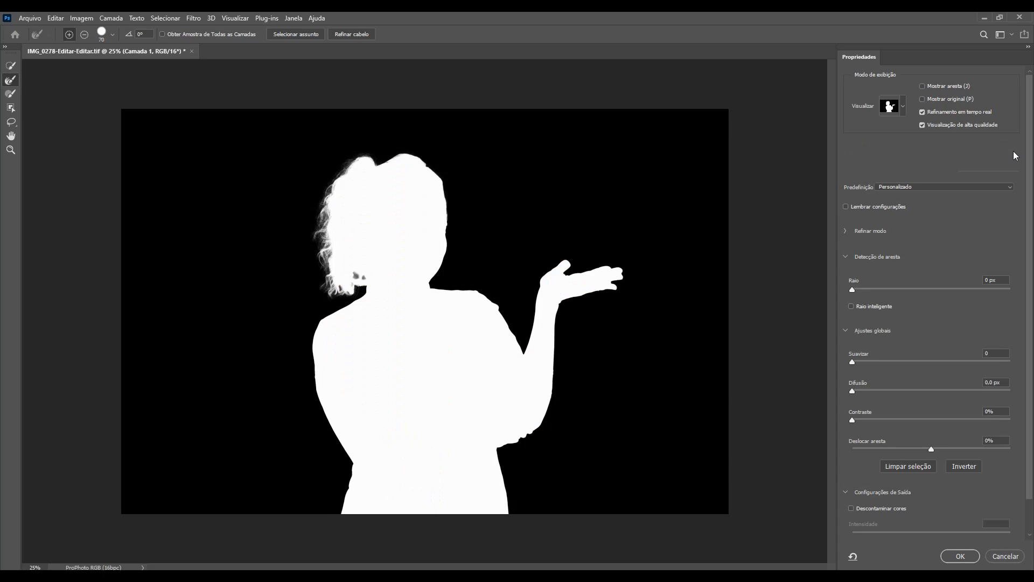
key("y")
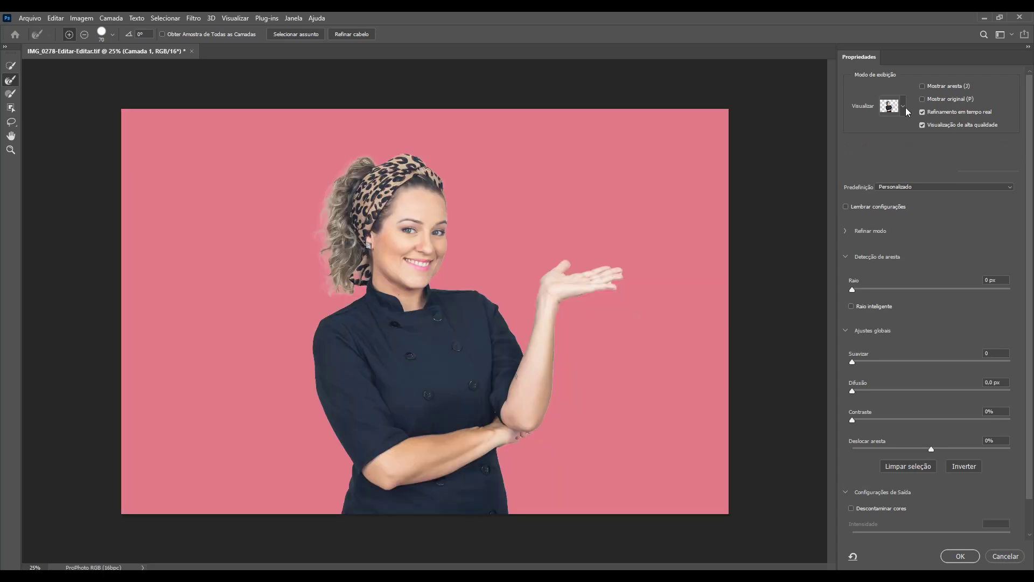
Step: Preview the woman over the pink layer in Casca de cebola, toggling Mostrar aresta on and off
left_click(905, 106)
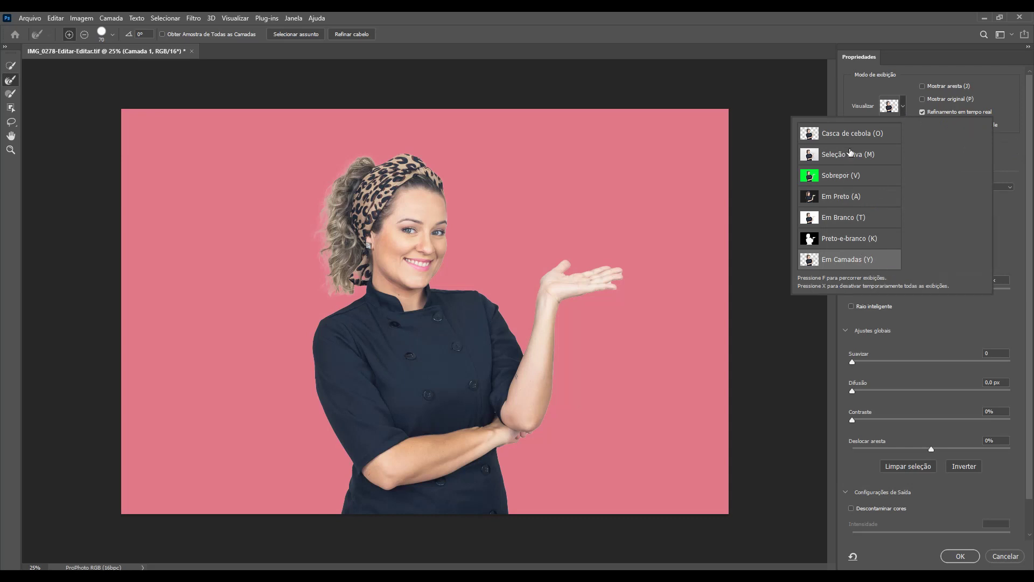
left_click(859, 137)
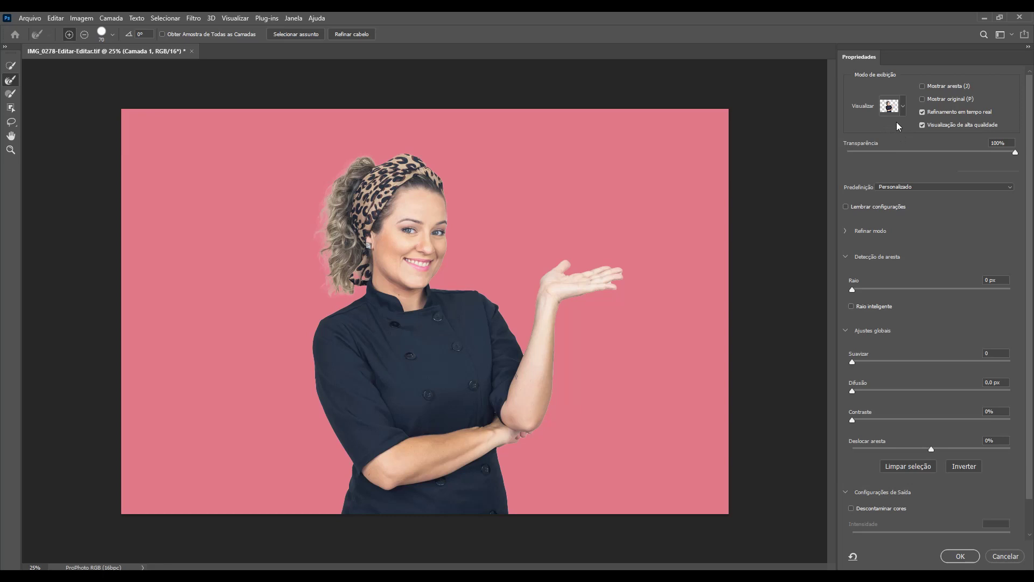
left_click(923, 86)
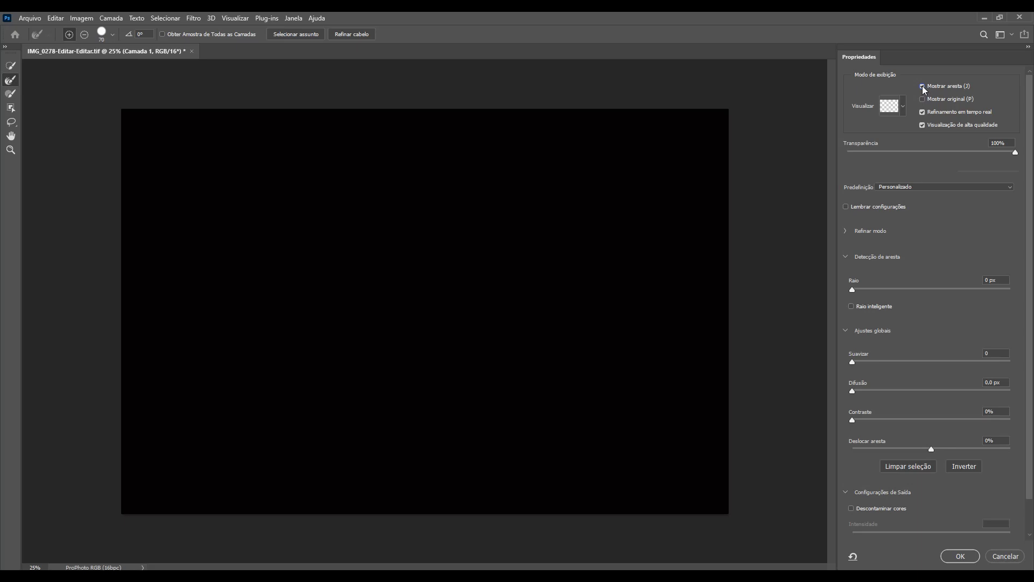
left_click(922, 86)
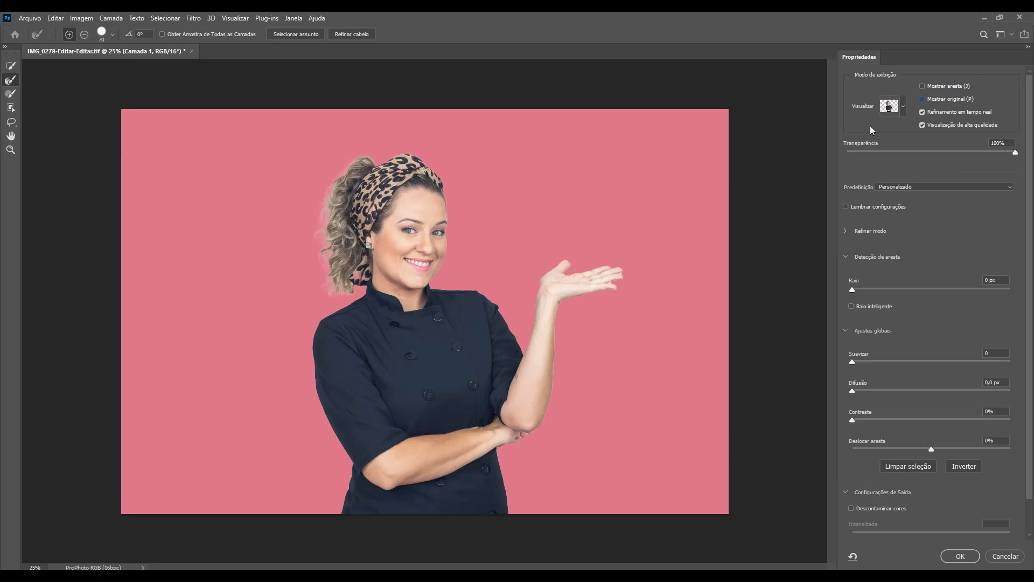
Step: Leave the refinement preset on Personalizado and turn on Lembrar configurações
left_click(916, 186)
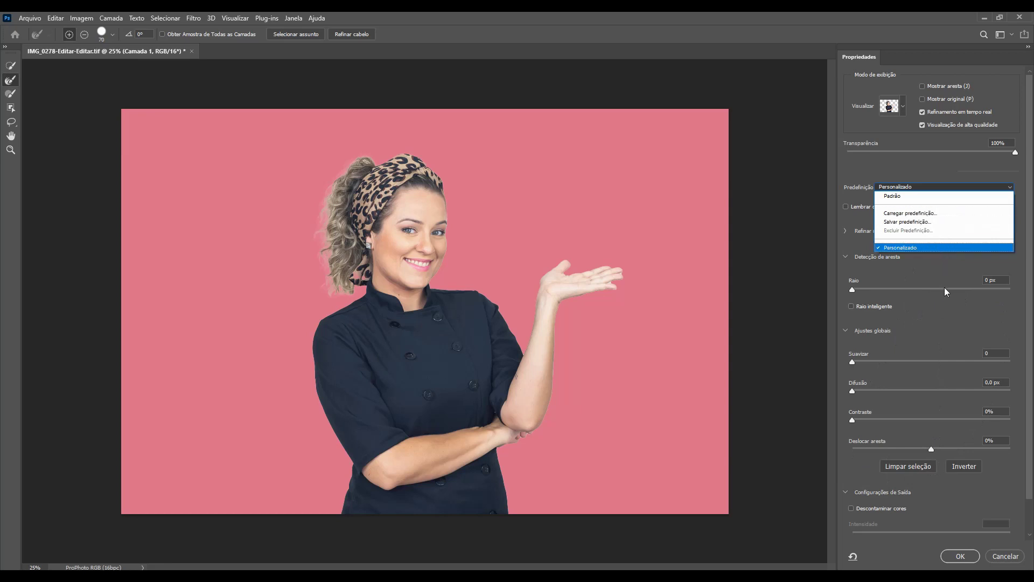
left_click(930, 159)
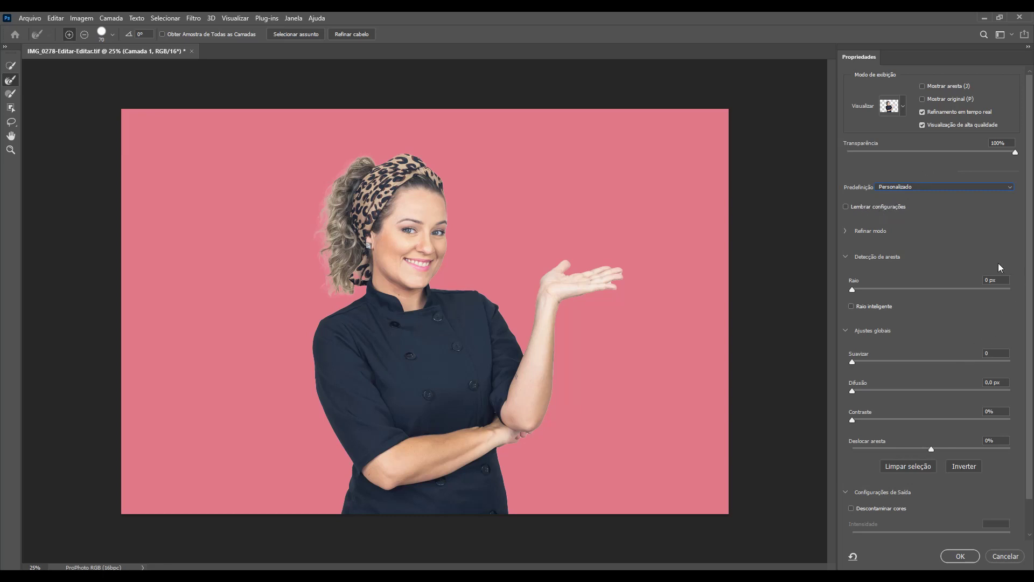
left_click(846, 208)
Step: Zoom in on the raised hand and set Suavizar to 2 and Difusão to 0,3 px
key("ctrl+plus")
key("ctrl+plus")
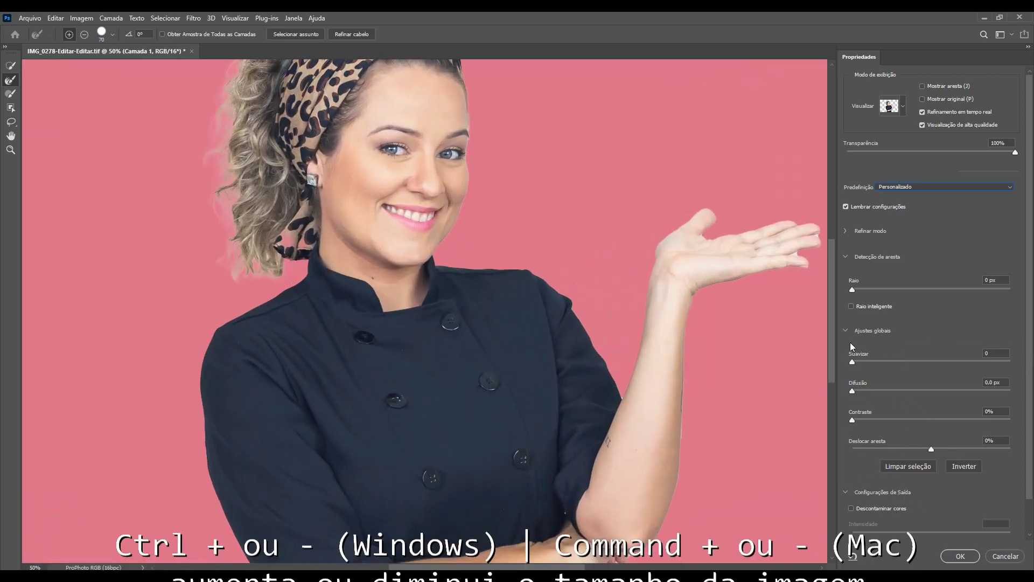
key("ctrl+plus")
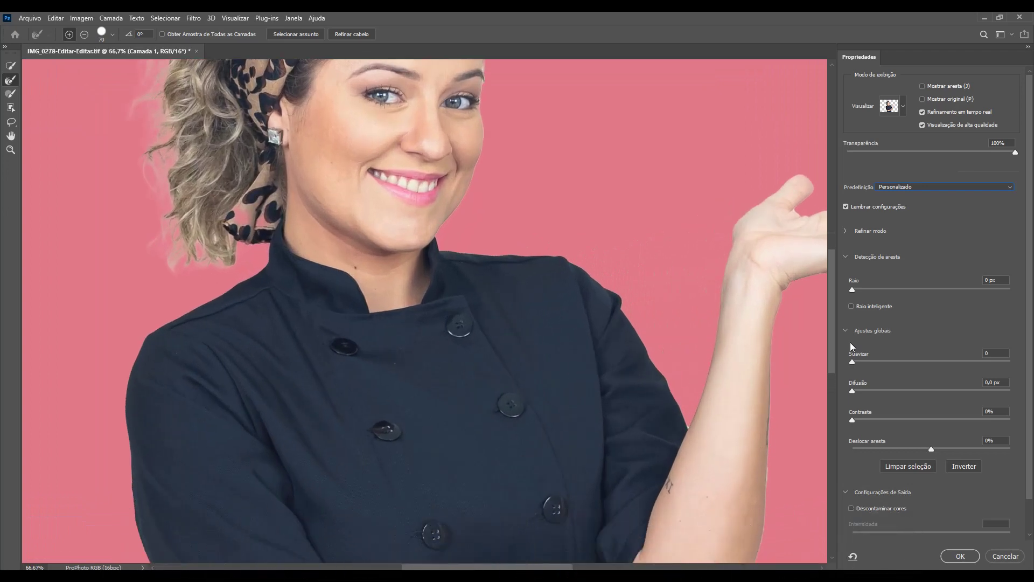
mouse_move(724, 263)
left_mouse_down()
mouse_move(573, 292)
mouse_move(573, 350)
left_mouse_up()
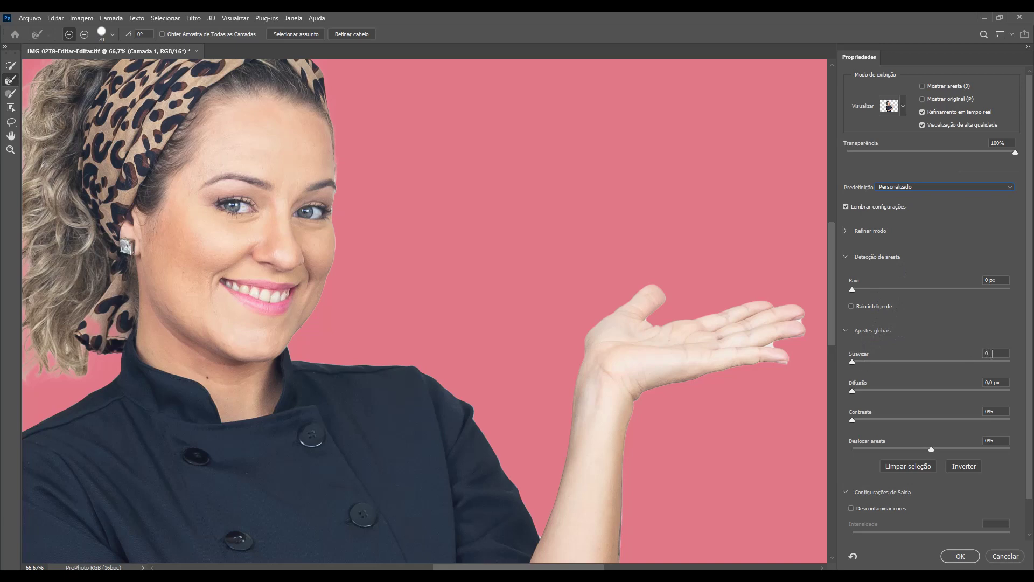
left_click_drag(856, 363, 868, 363)
type("2")
left_click(955, 391)
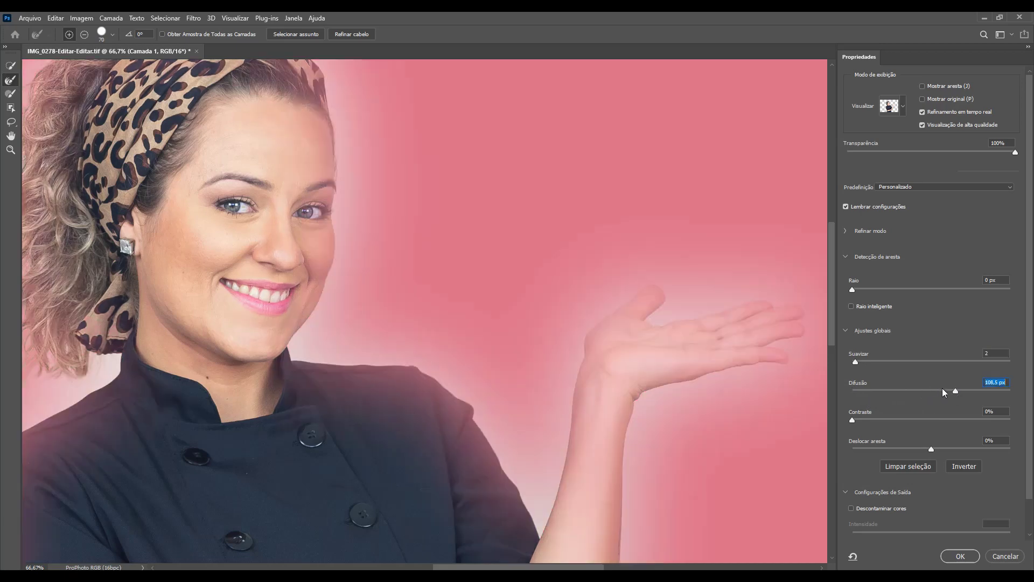
left_click_drag(956, 392, 855, 393)
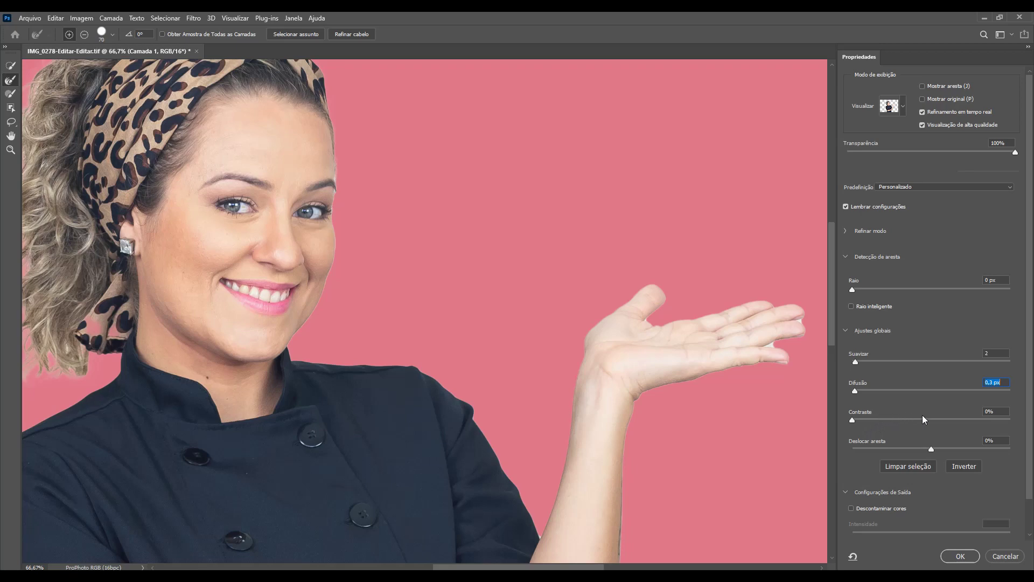
left_click(978, 419)
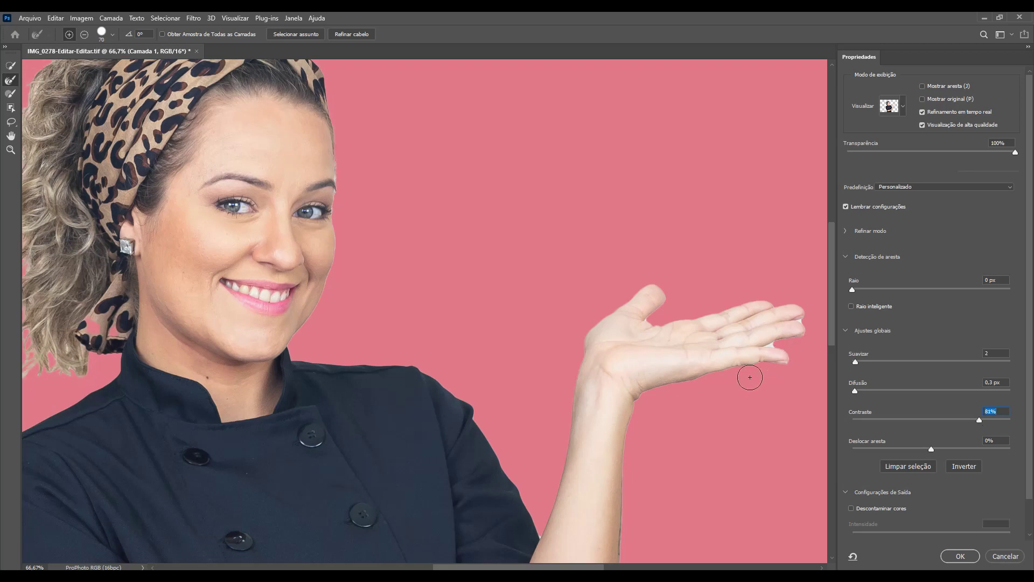
left_click_drag(472, 284, 545, 286)
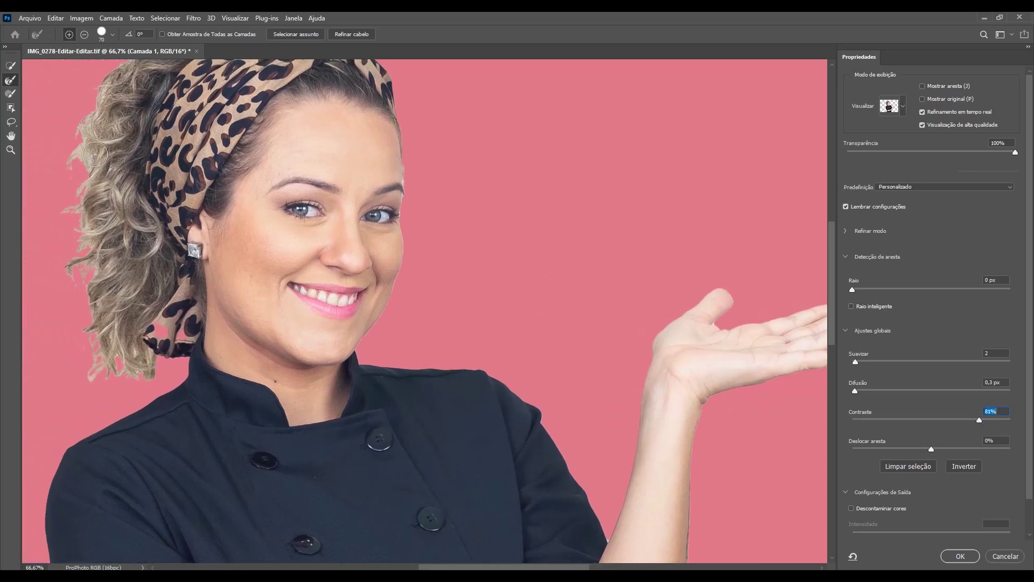
type("4")
left_click_drag(858, 420, 850, 422)
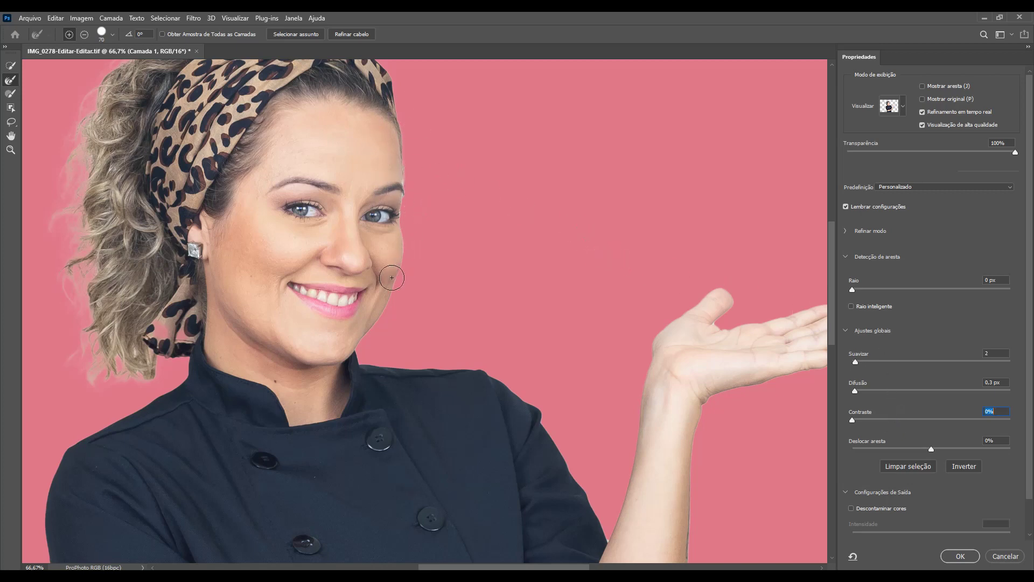
Step: Zoom in and test Deslocar aresta at -71% and +76%, then reset it to 0%
key("z")
left_click_drag(417, 237, 452, 245)
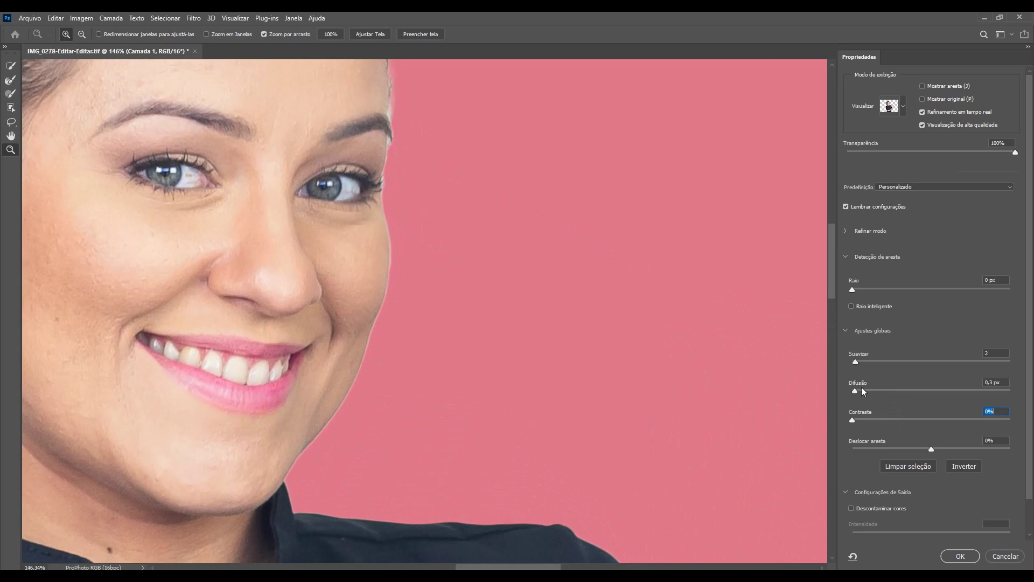
left_click_drag(932, 448, 876, 449)
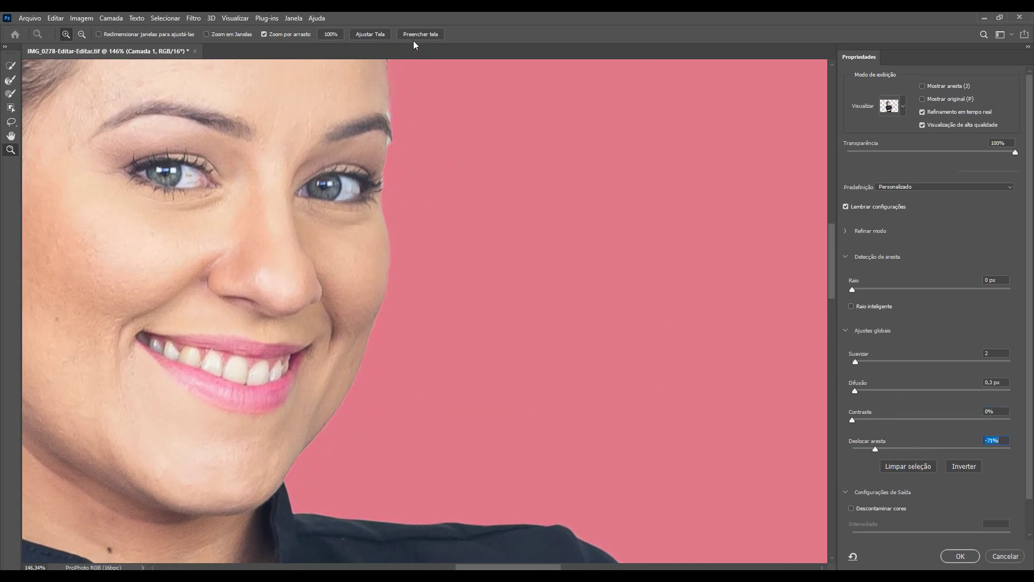
mouse_move(741, 432)
left_mouse_down()
mouse_move(510, 331)
mouse_move(429, 240)
mouse_move(422, 341)
mouse_move(349, 343)
left_mouse_up()
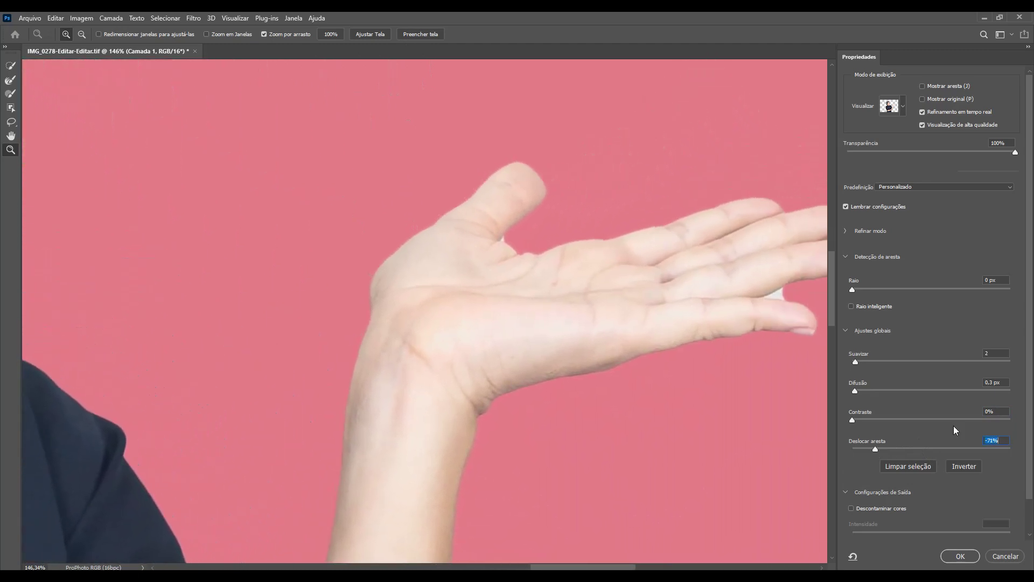
left_click(990, 448)
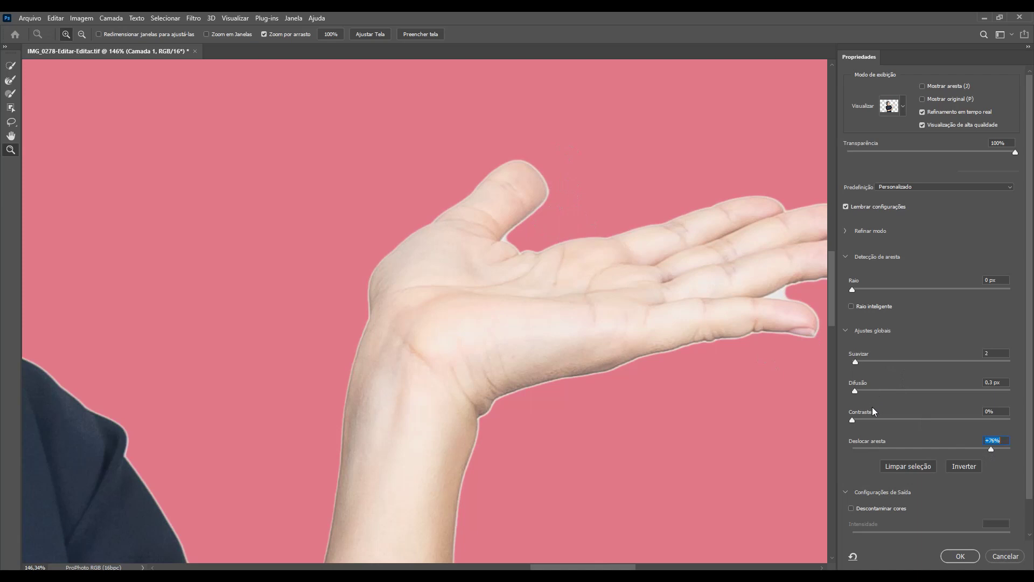
type("0")
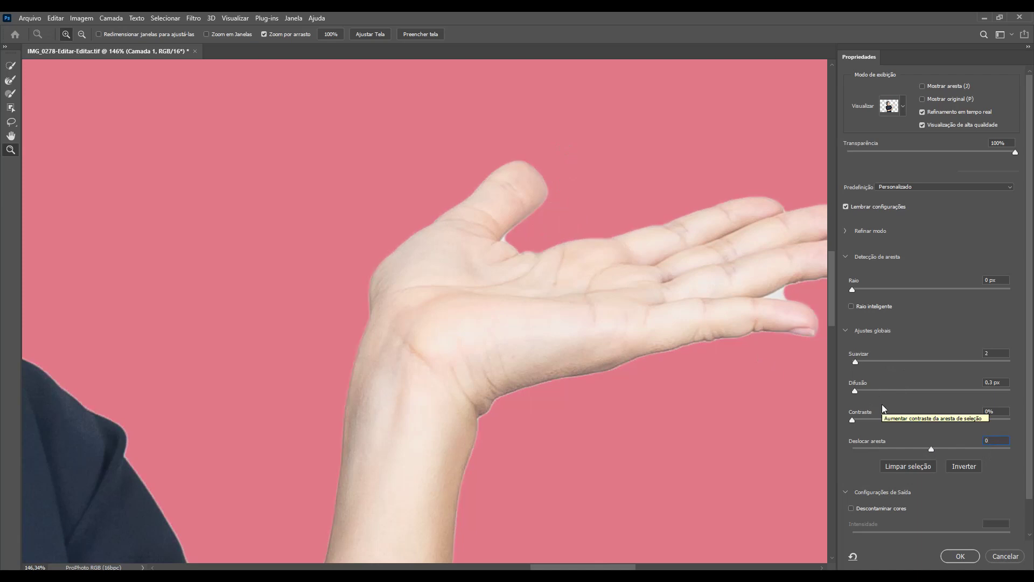
Step: Return to 100% view and turn on Descontaminar cores at 100% Intensidade
key("ctrl+1")
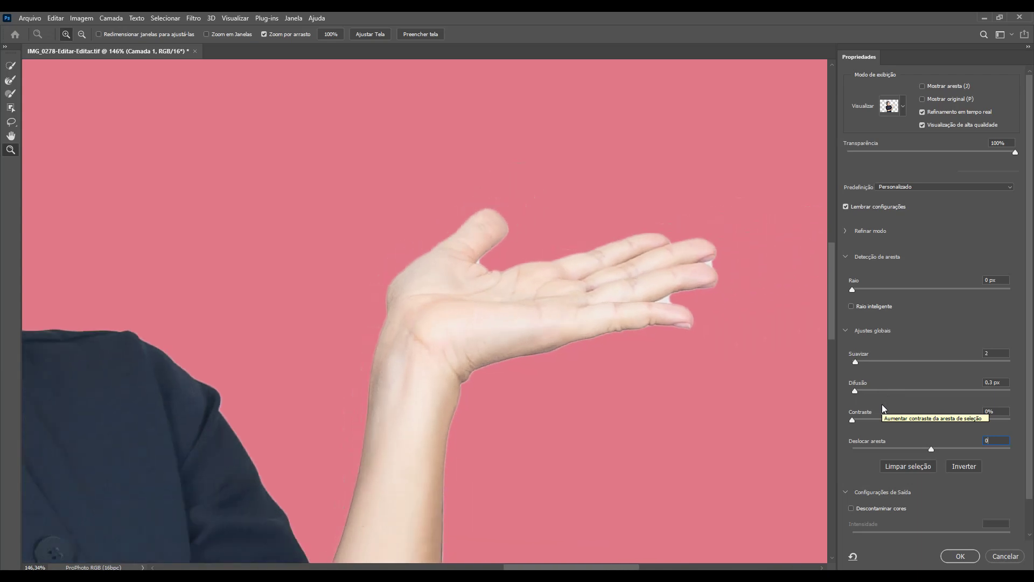
left_click_drag(413, 283, 722, 342)
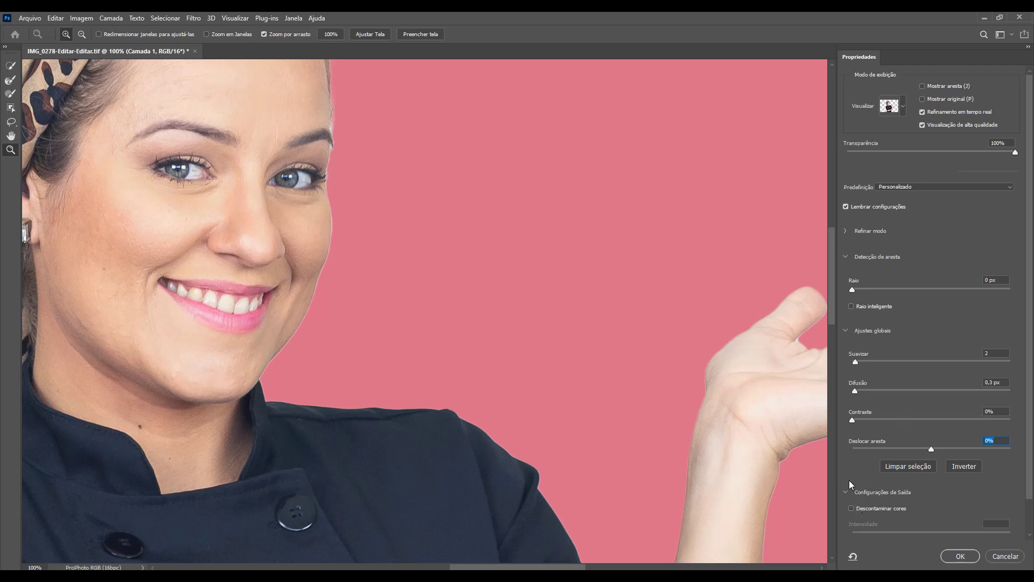
left_click(851, 508)
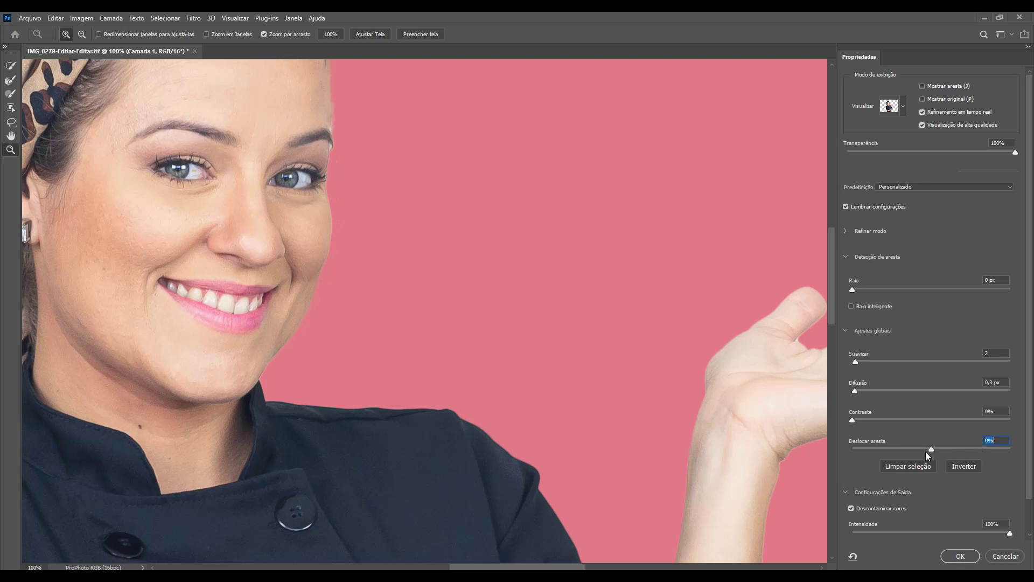
Step: Set Deslocar aresta to -10% and zoom out to show the whole figure
left_click_drag(931, 450, 923, 450)
key("r")
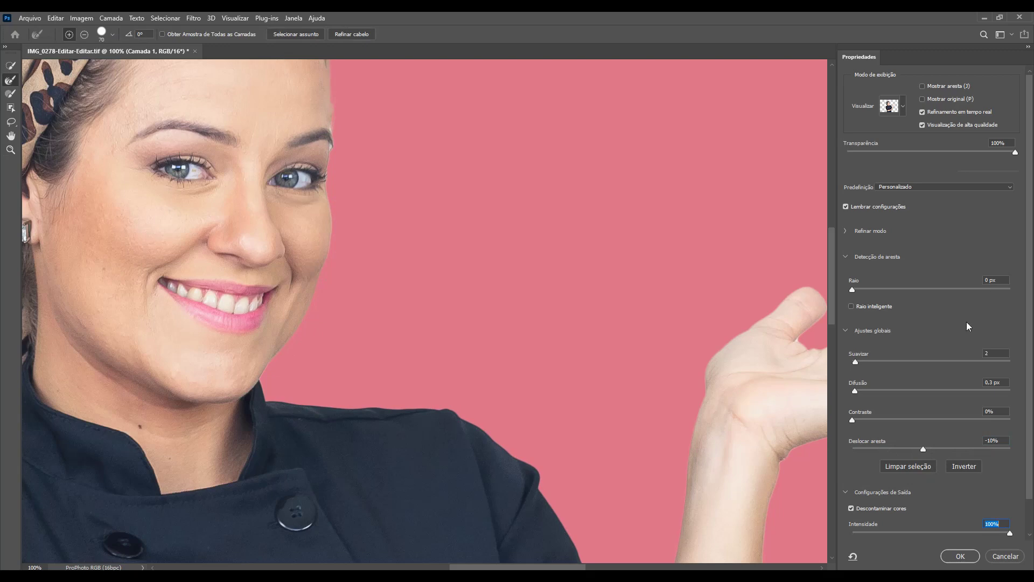
scroll(386, 206, "down", 1)
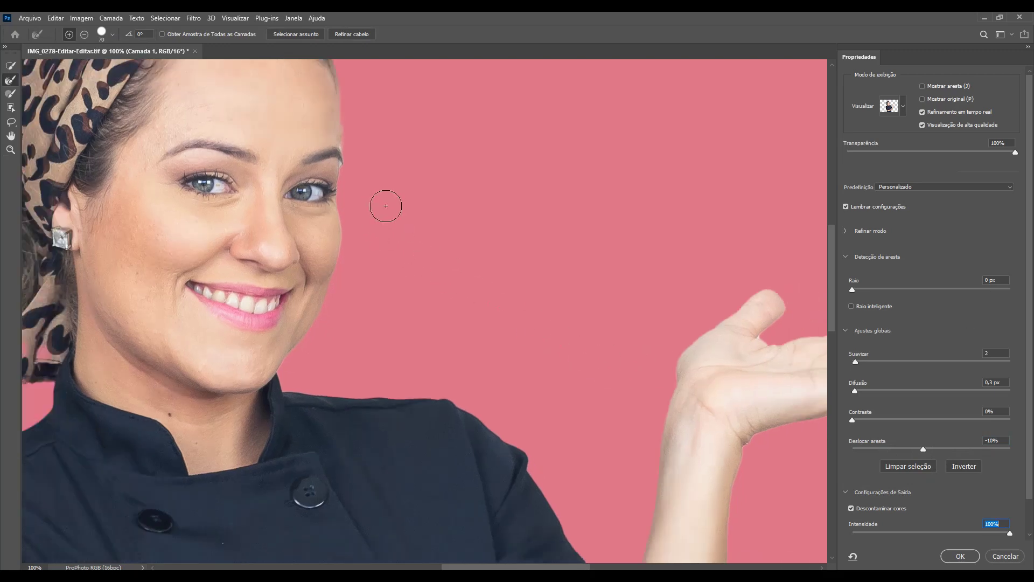
scroll(386, 206, "down", 2)
scroll(385, 206, "down", 1)
scroll(386, 205, "down", 1)
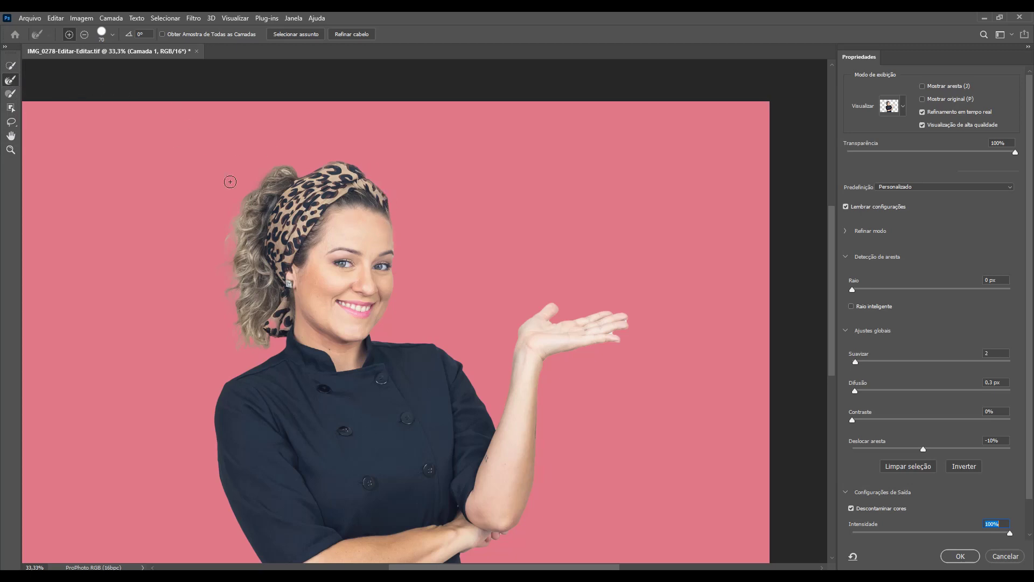
Step: Refine the hair's left and top edges and the eyebrow tip with a size-5 Refine Edge Brush
left_click_drag(241, 232, 239, 228)
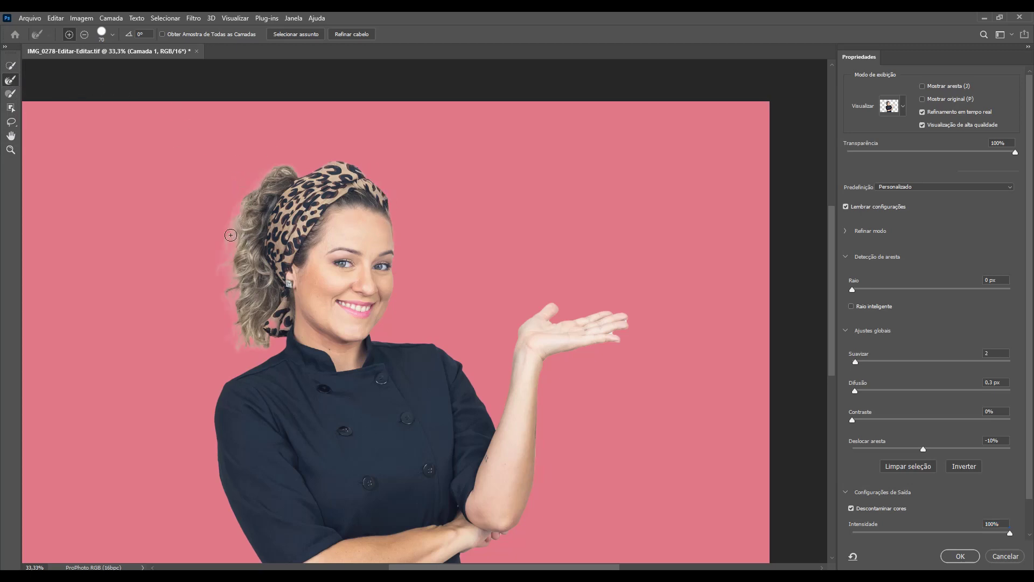
mouse_move(222, 269)
left_mouse_down()
mouse_move(233, 284)
mouse_move(271, 169)
left_mouse_up()
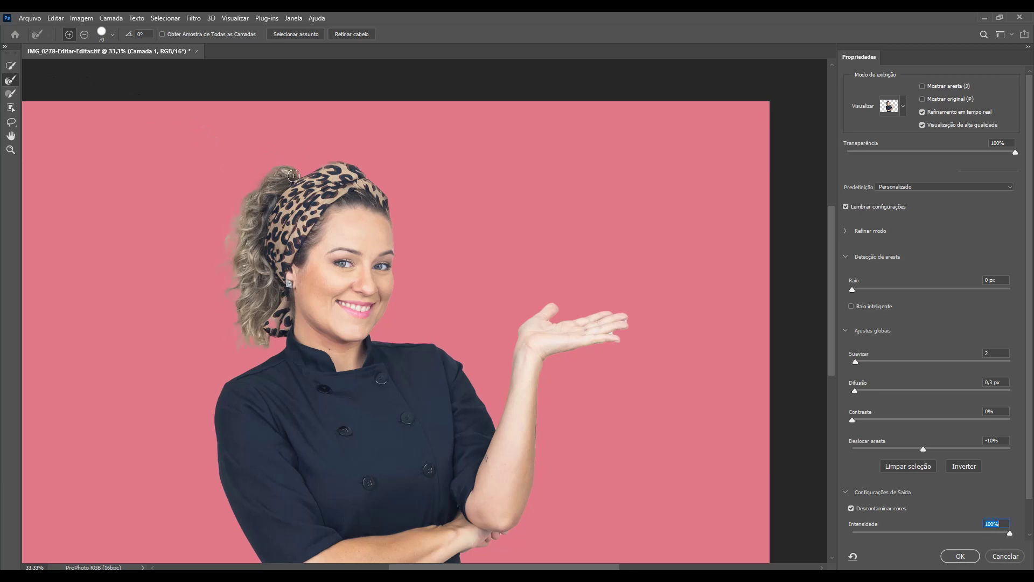
left_click_drag(270, 168, 284, 173)
key("z")
left_click_drag(393, 245, 487, 304)
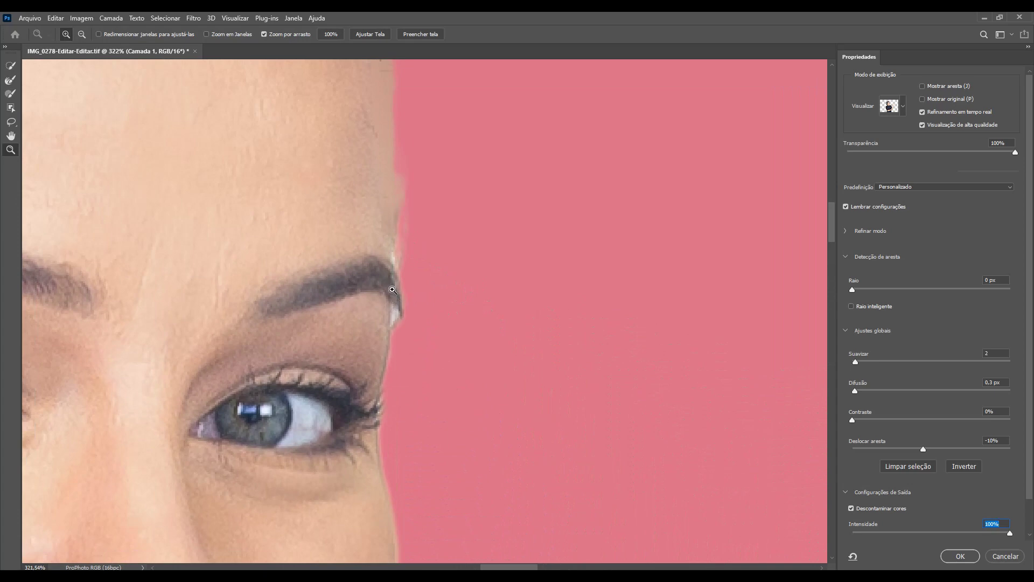
left_click(10, 80)
key("bracketleft")
key("bracketleft")
key("bracketleft")
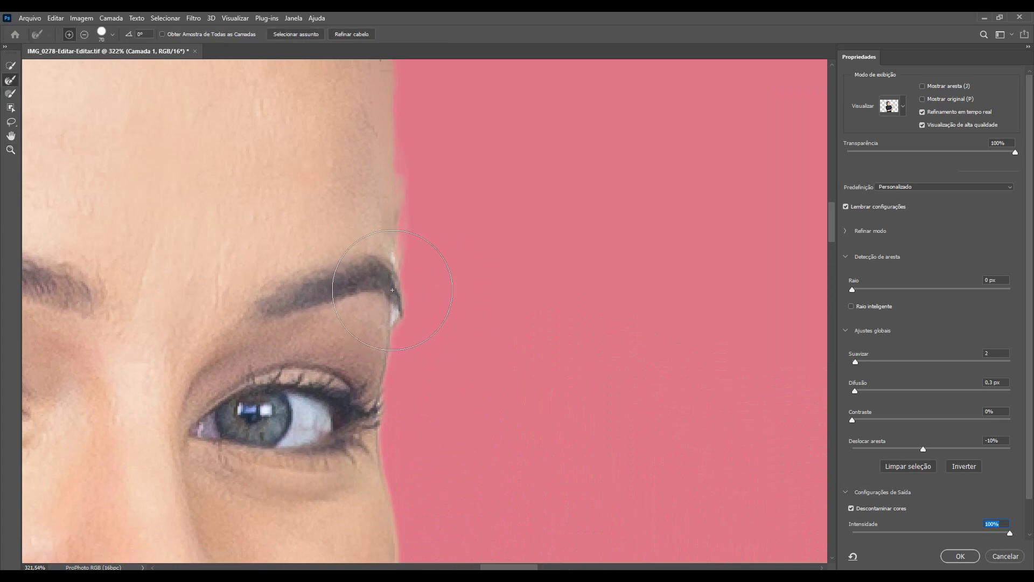
left_click_drag(392, 322, 394, 324)
left_click_drag(393, 257, 394, 262)
Step: Zoom in and brush away the white fringe between the raised hand's fingers
key("ctrl+0")
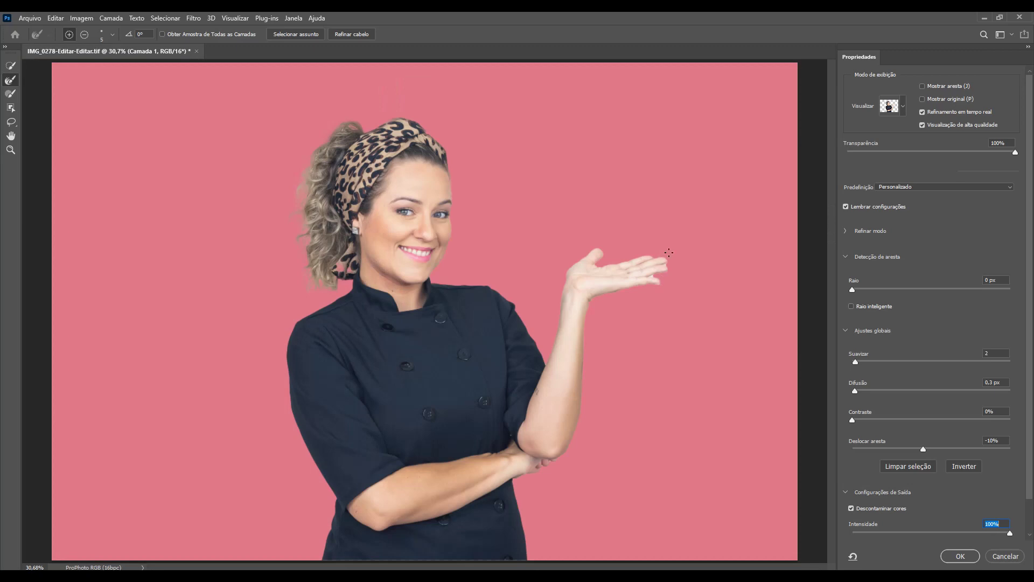
key("z")
left_click_drag(668, 252, 711, 324)
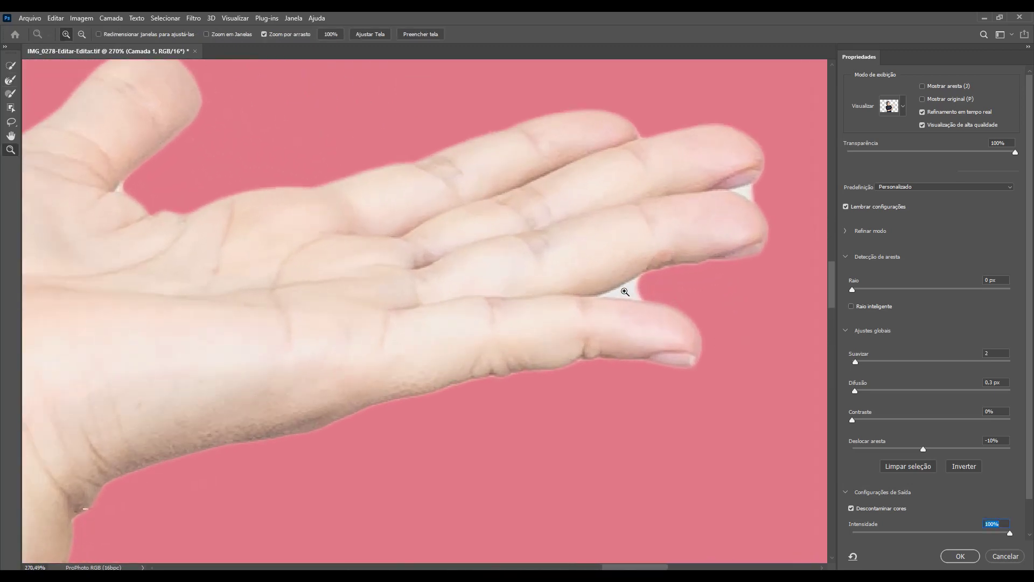
left_click(10, 80)
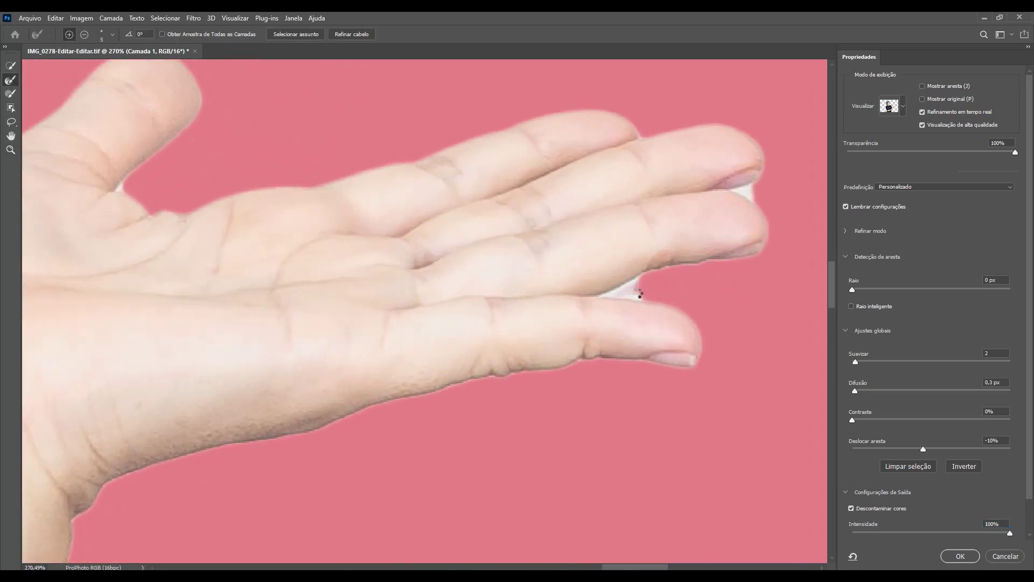
left_click_drag(640, 294, 611, 294)
key("bracketleft")
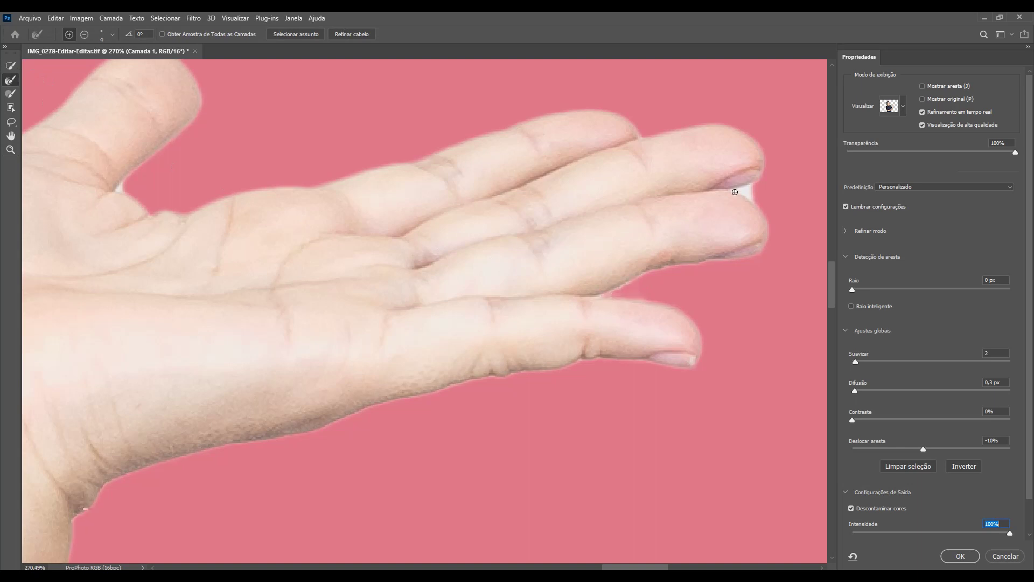
key("ctrl+0")
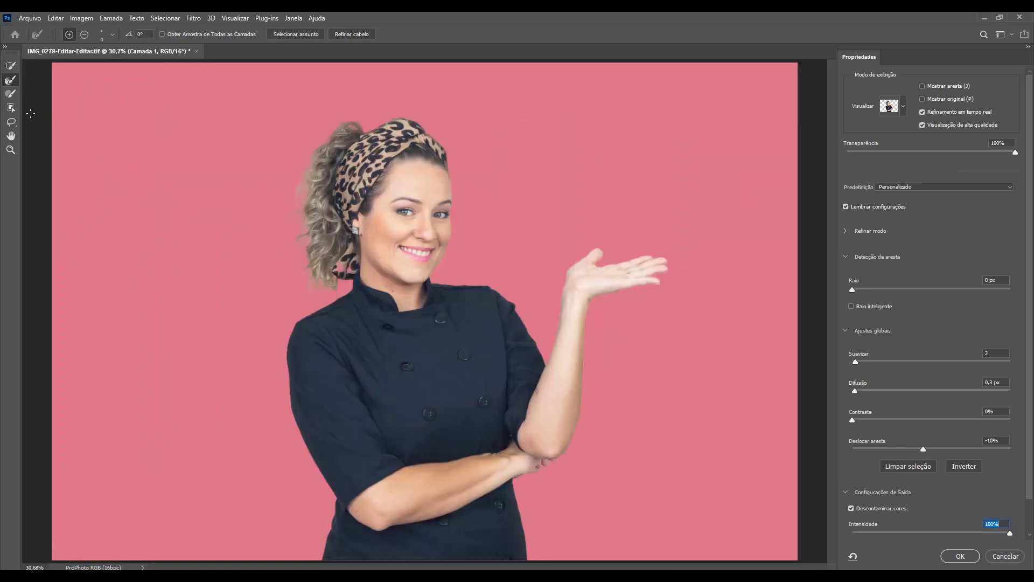
left_click(10, 94)
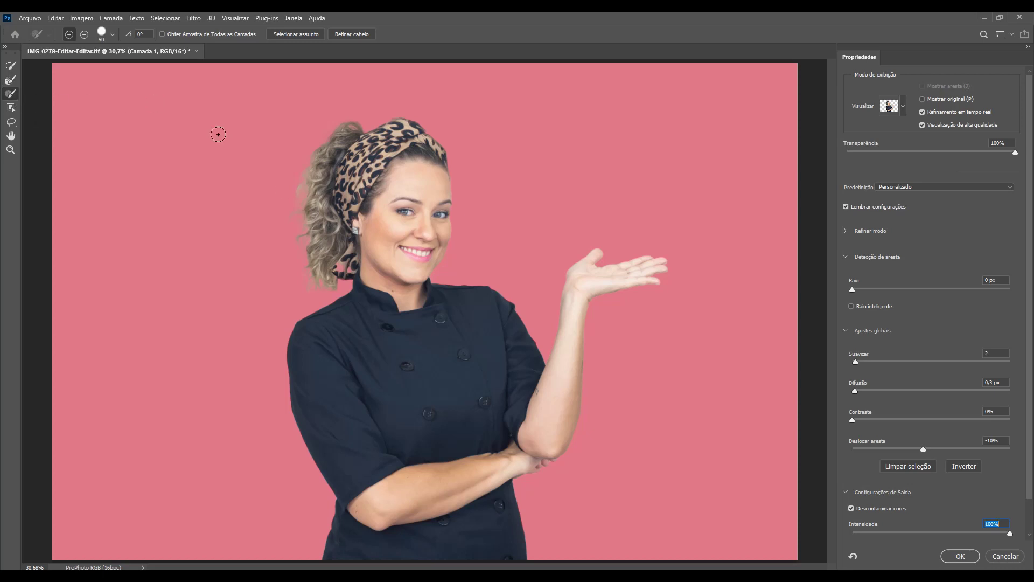
Step: Paint the scarf tail beside the neck back into the cutout with a size-50 brush
key("bracketright")
key("bracketright")
key("z")
left_click_drag(341, 268, 410, 288)
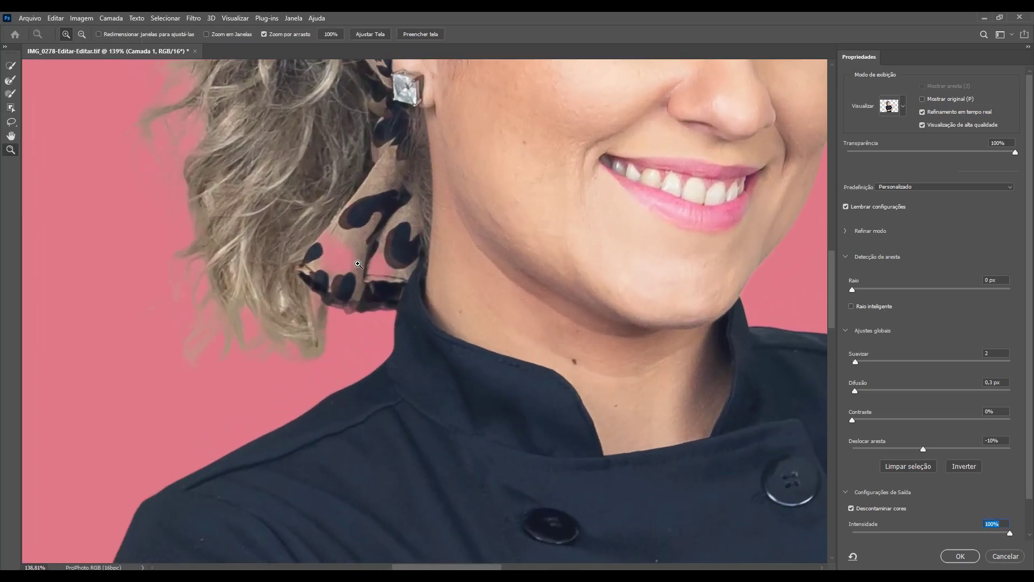
left_click(10, 93)
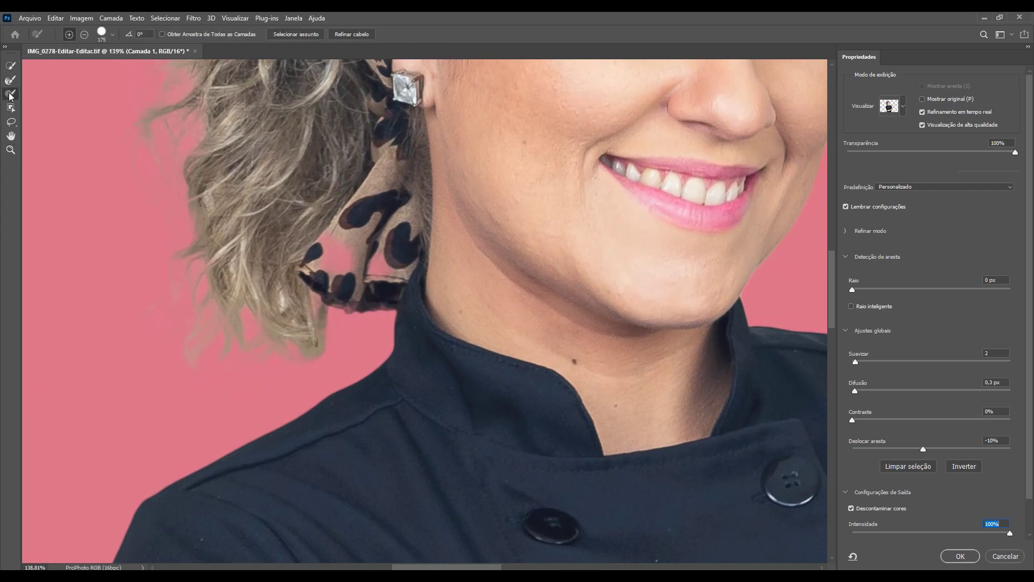
key("bracketleft")
key("bracketleft")
key("bracketleft")
key("bracketleft")
left_click_drag(327, 242, 434, 273)
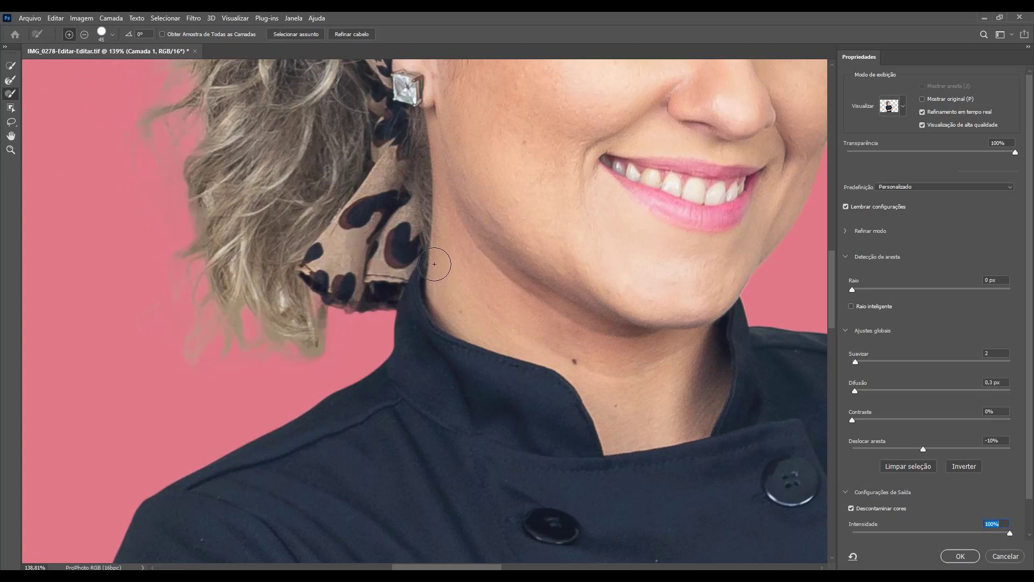
key("ctrl+0")
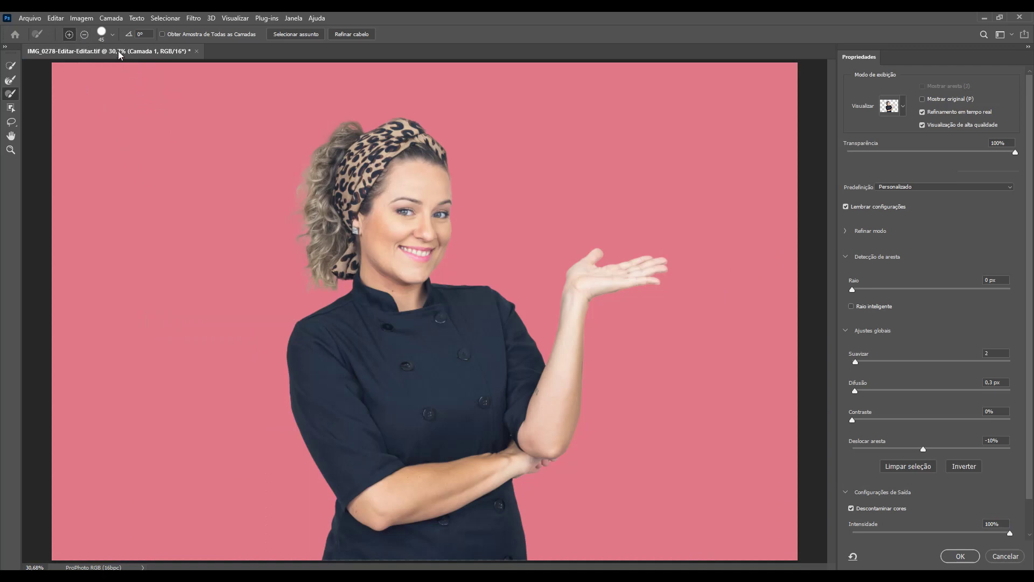
left_click(113, 35)
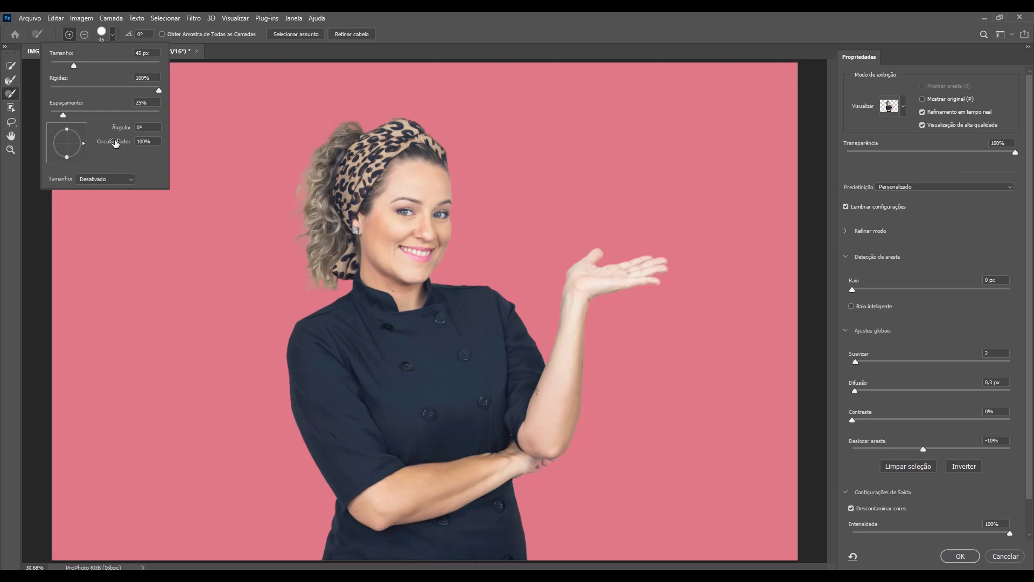
left_click_drag(119, 142, 127, 144)
left_click(132, 180)
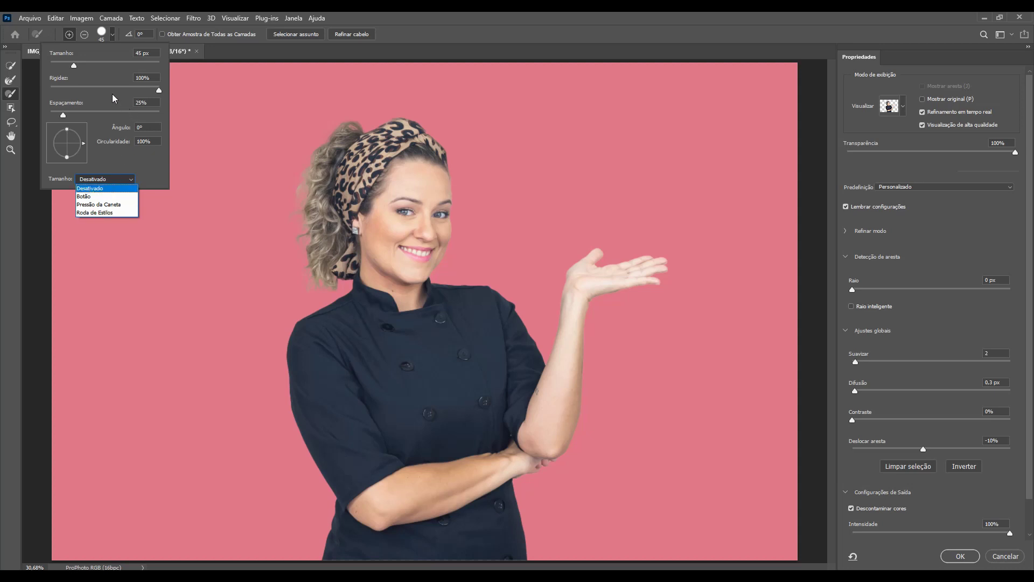
left_click(131, 156)
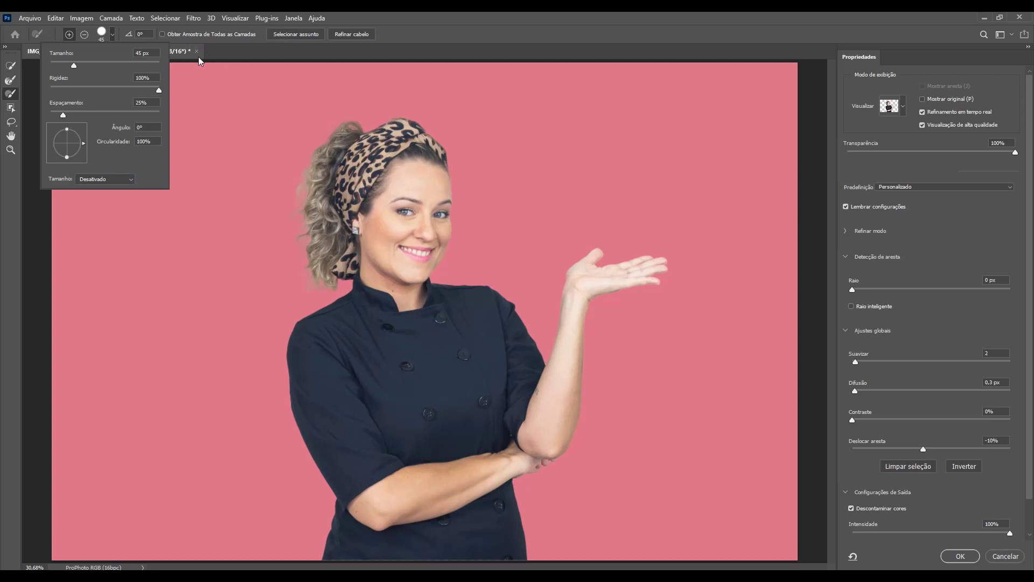
left_click(405, 17)
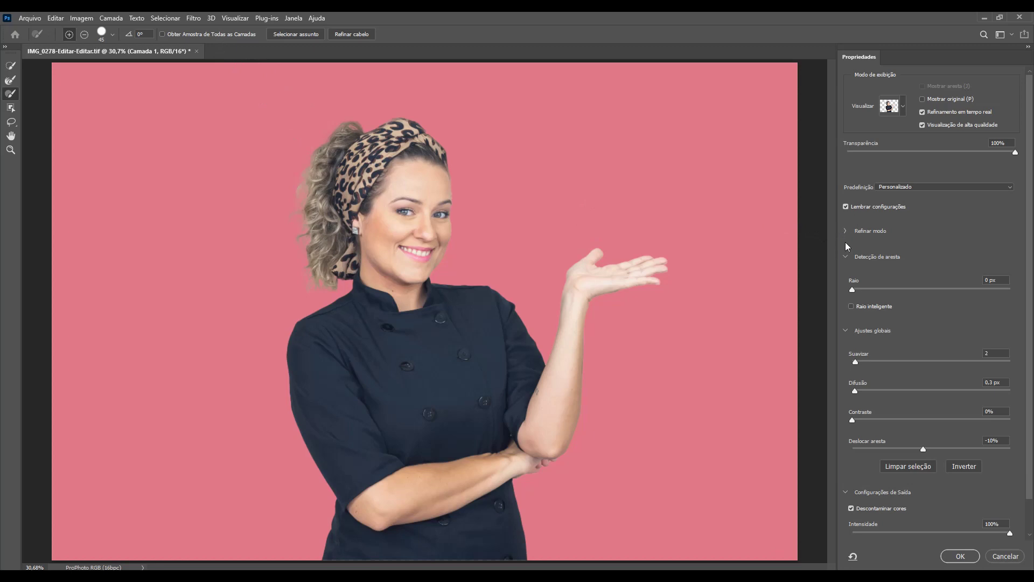
Step: Set a small edge detection Raio, leave Raio inteligente off, and show only the detected edge
left_click(845, 257)
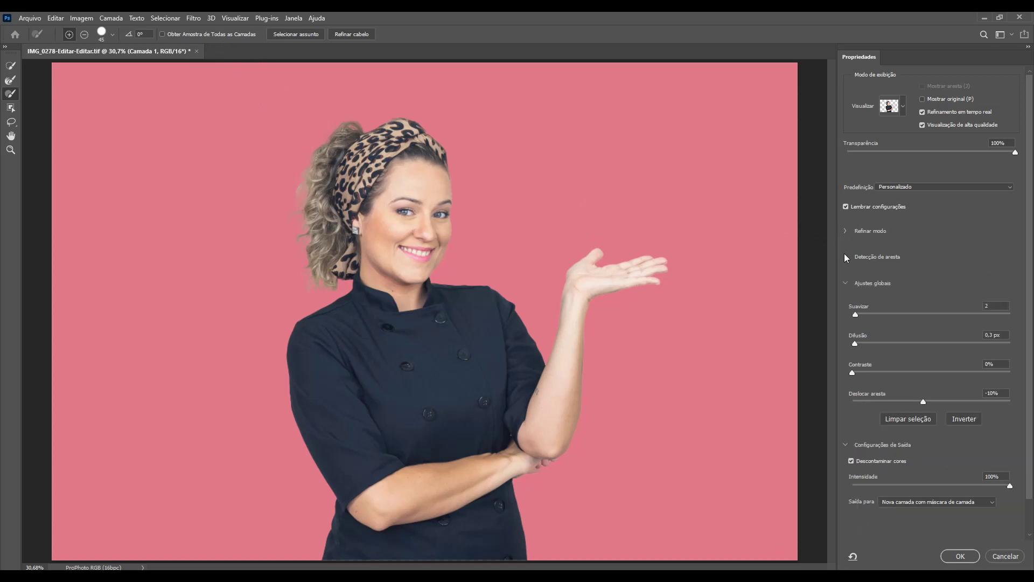
left_click(844, 256)
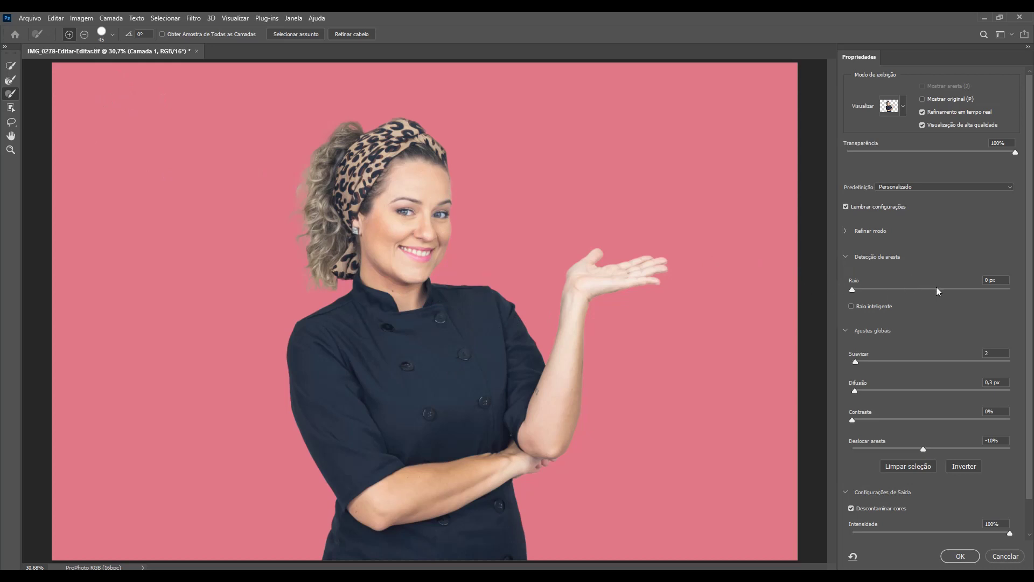
left_click_drag(936, 289, 938, 289)
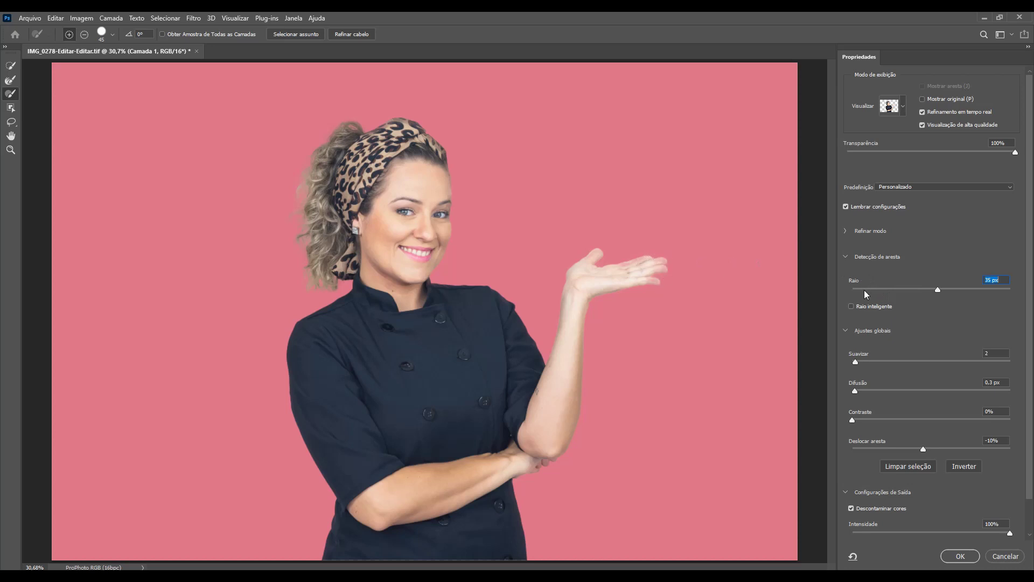
left_click(881, 288)
left_click(852, 305)
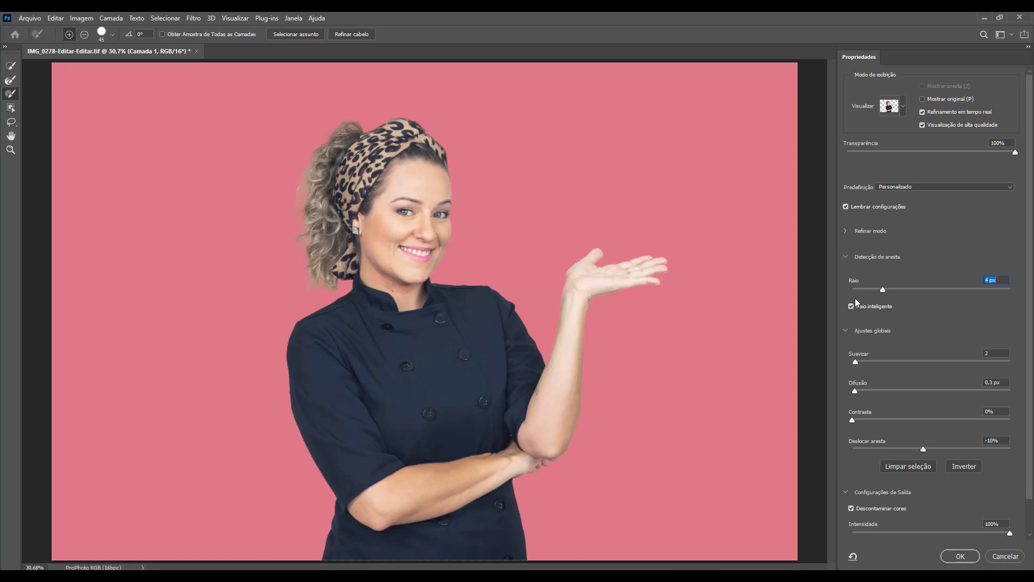
key("r")
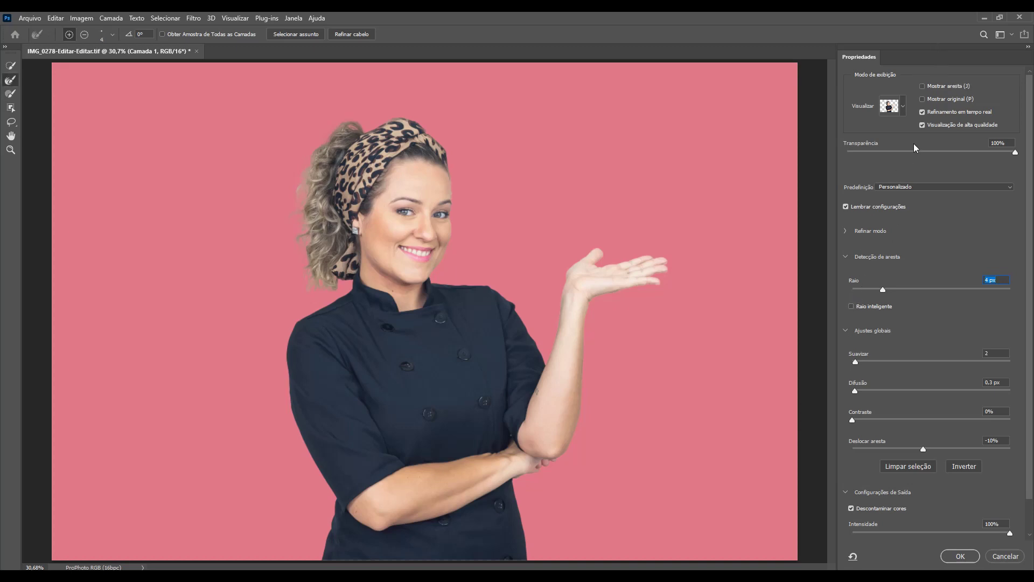
left_click(922, 87)
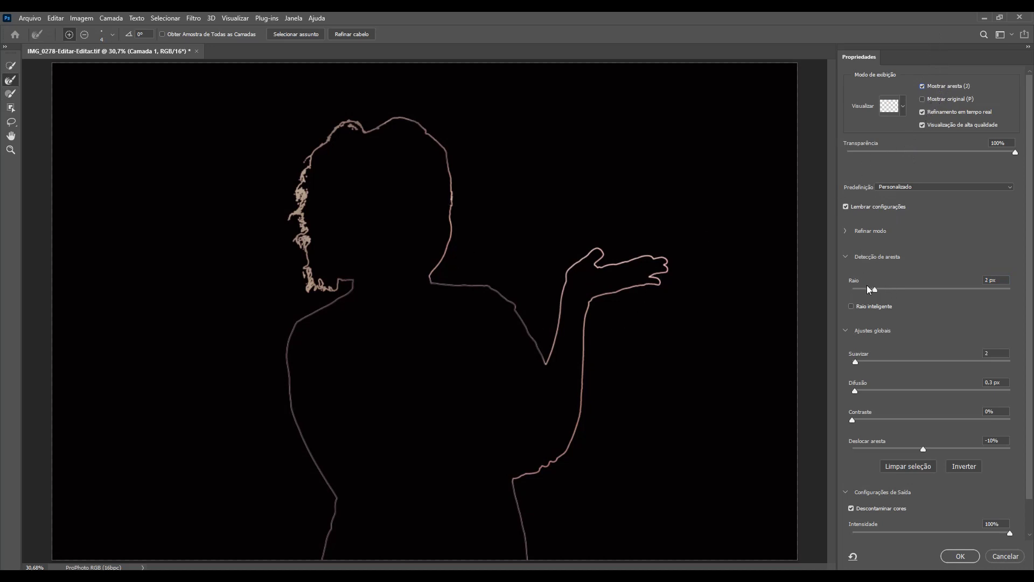
Step: Reset Raio to 0 px and compare the cutout on pink against the original
left_click_drag(867, 286, 849, 286)
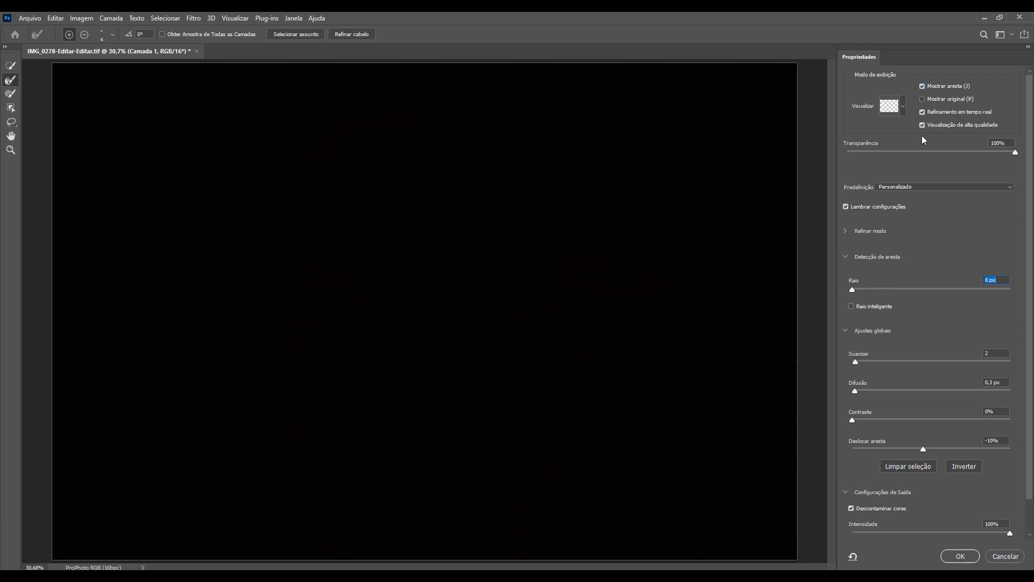
left_click(935, 86)
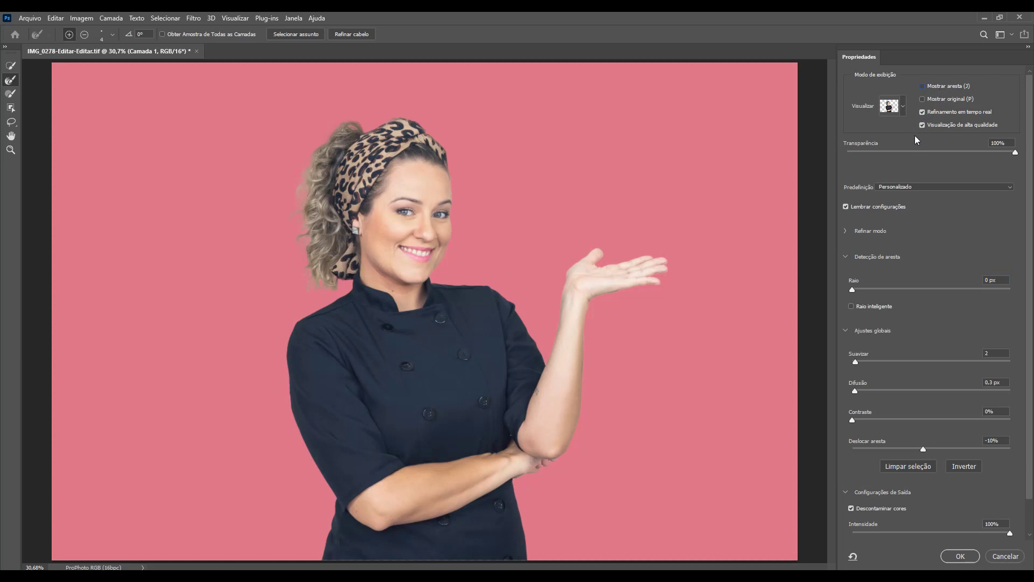
left_click(940, 99)
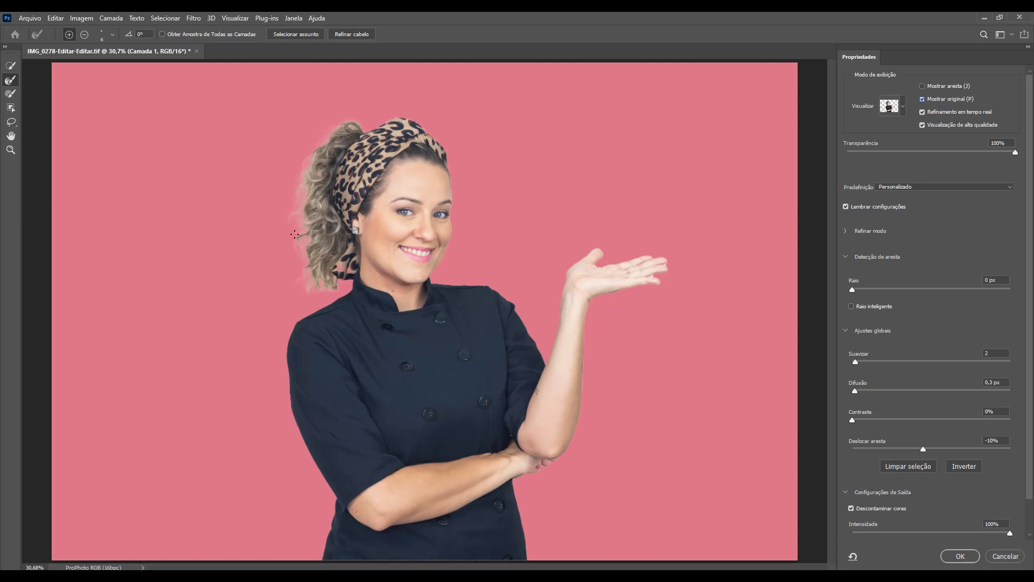
left_click(937, 99)
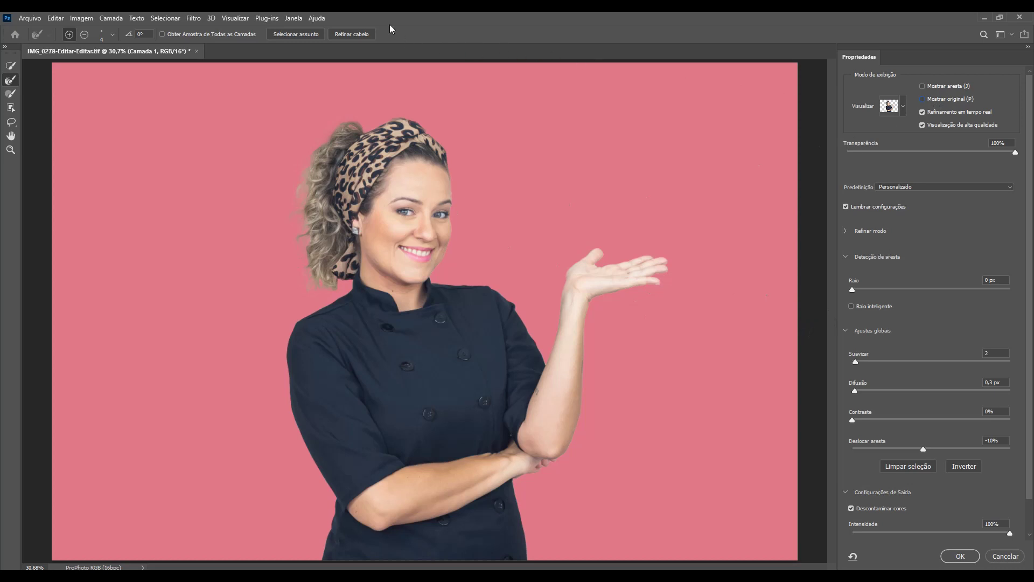
Step: Run Refinar cabelo, briefly check the edge view, and expand the Refinar modo options
left_click(354, 35)
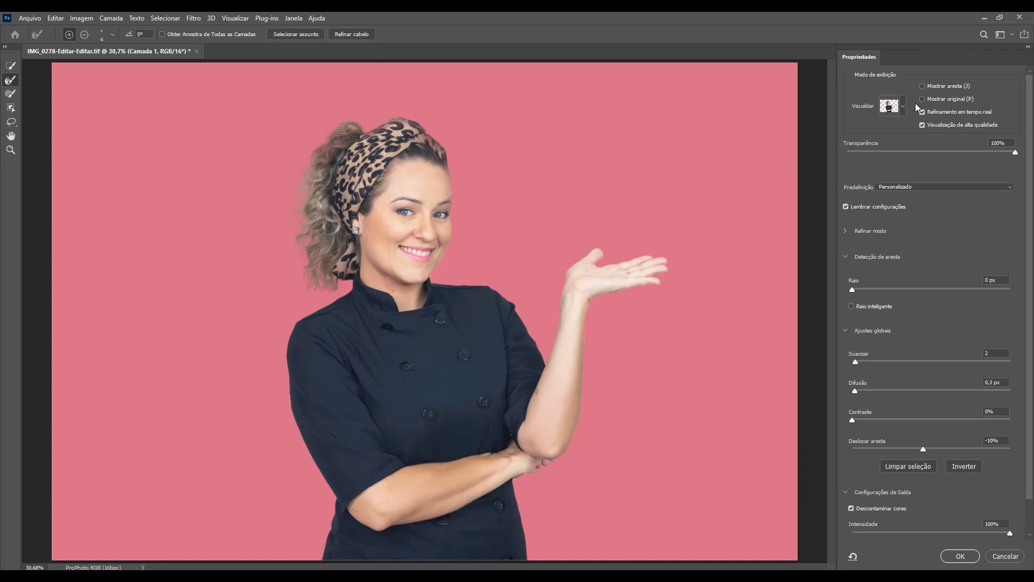
left_click(938, 85)
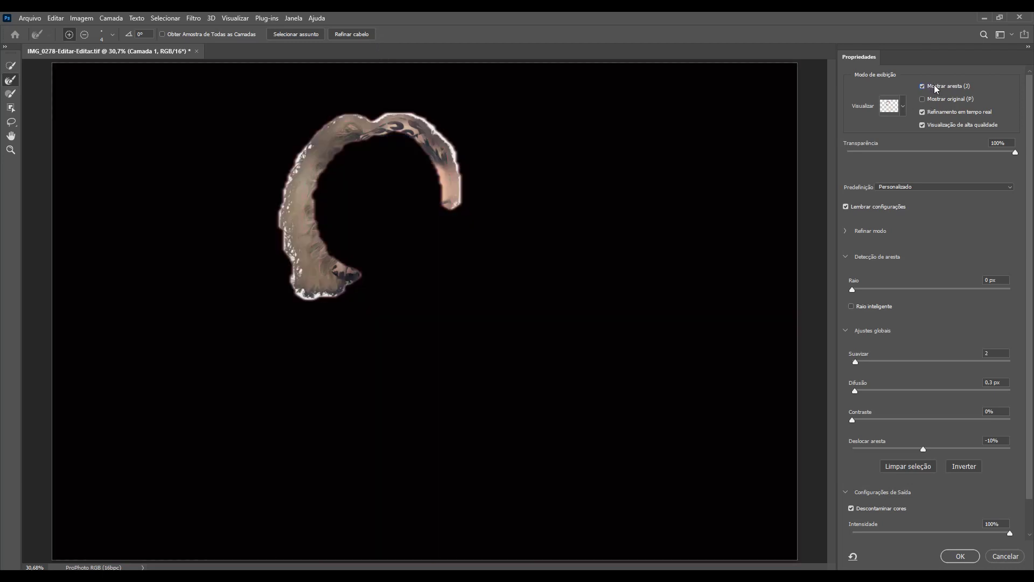
left_click(934, 85)
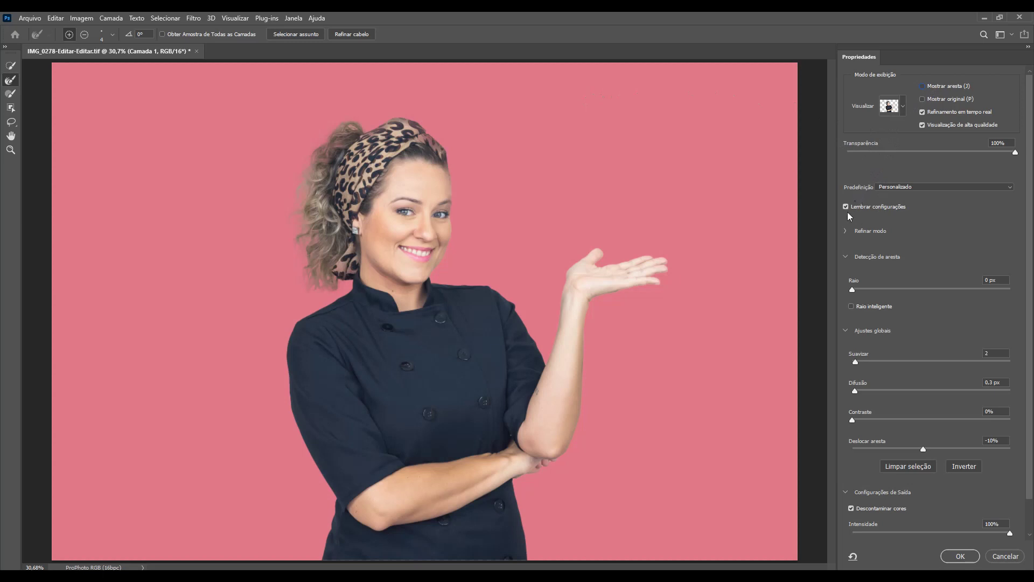
left_click(845, 231)
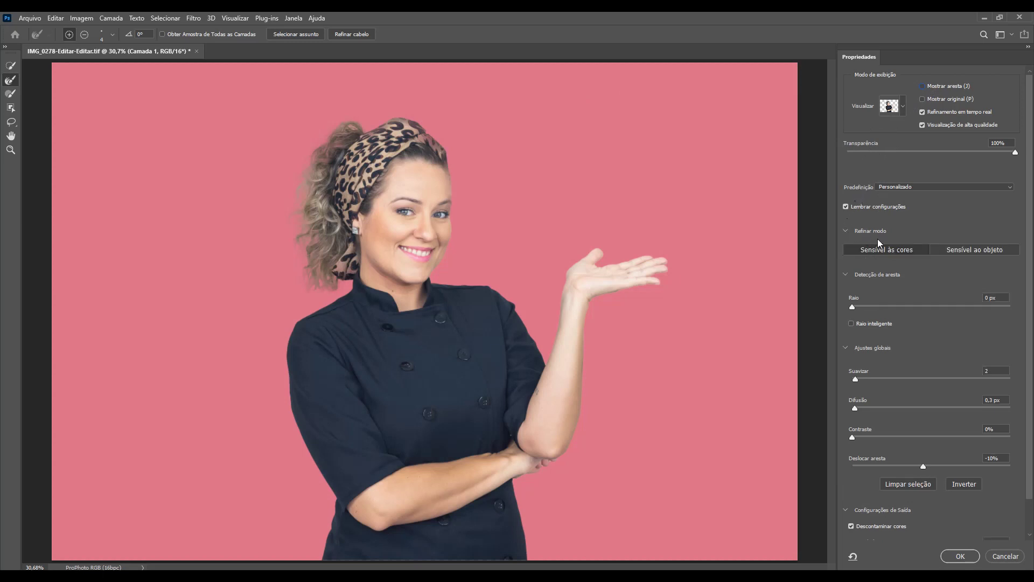
Step: Compare Sensível ao objeto with Sensível às cores and keep Sensível às cores
left_click(903, 251)
left_click(958, 248)
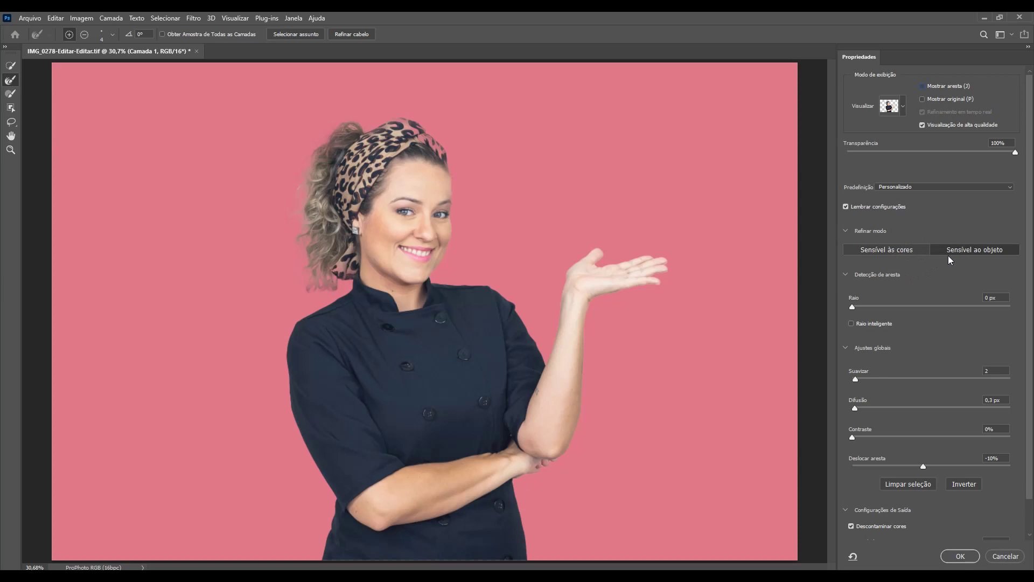
left_click(913, 250)
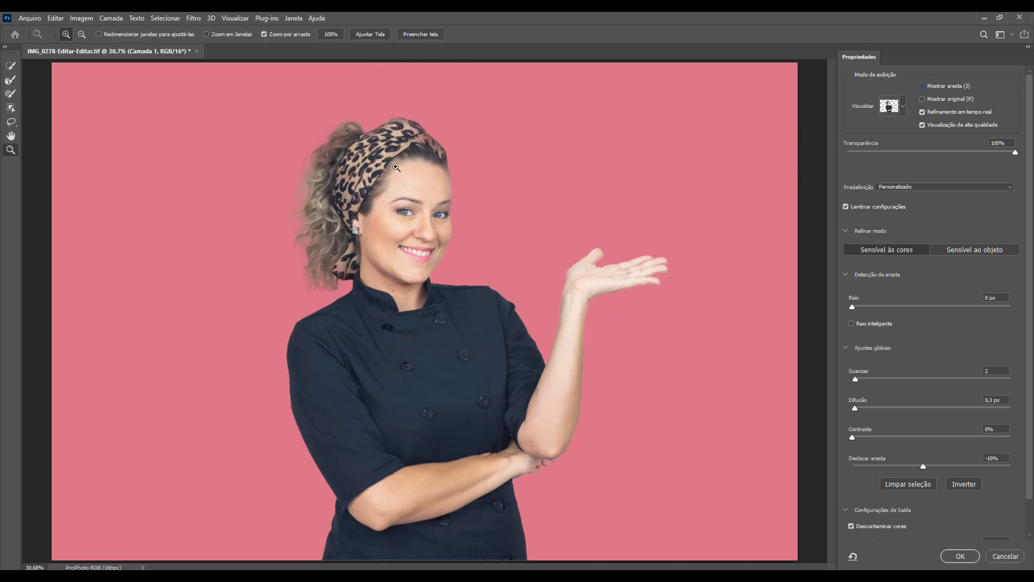
Step: Paint the top of the leopard headband back into the selection, then zoom out
left_click_drag(402, 157, 460, 130)
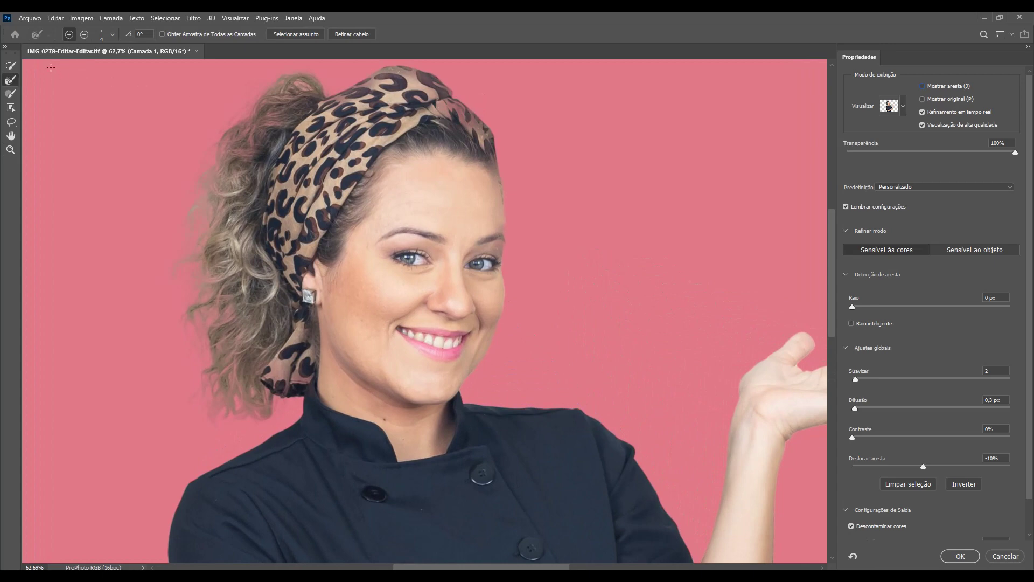
left_click(10, 93)
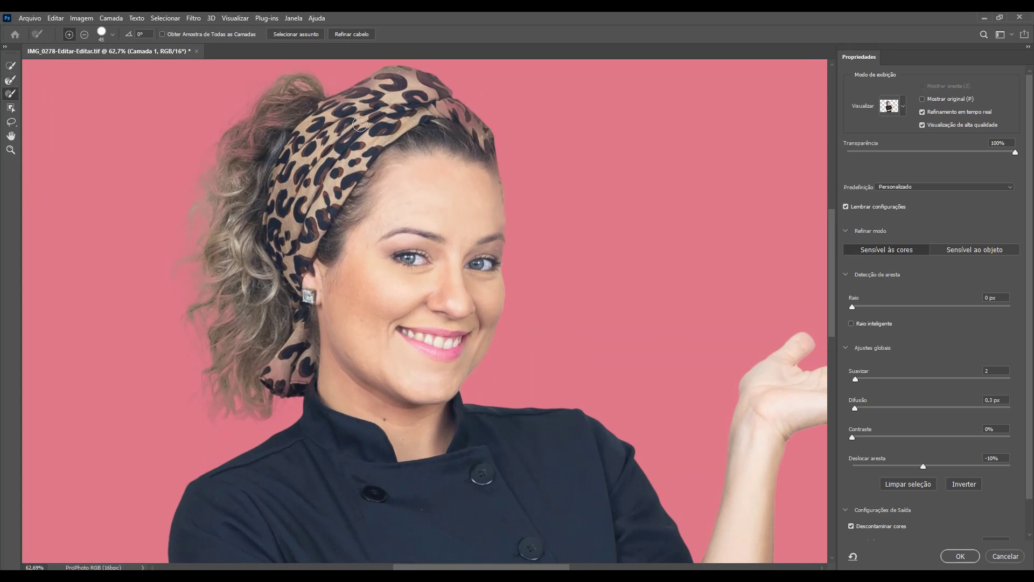
left_click_drag(359, 125, 435, 121)
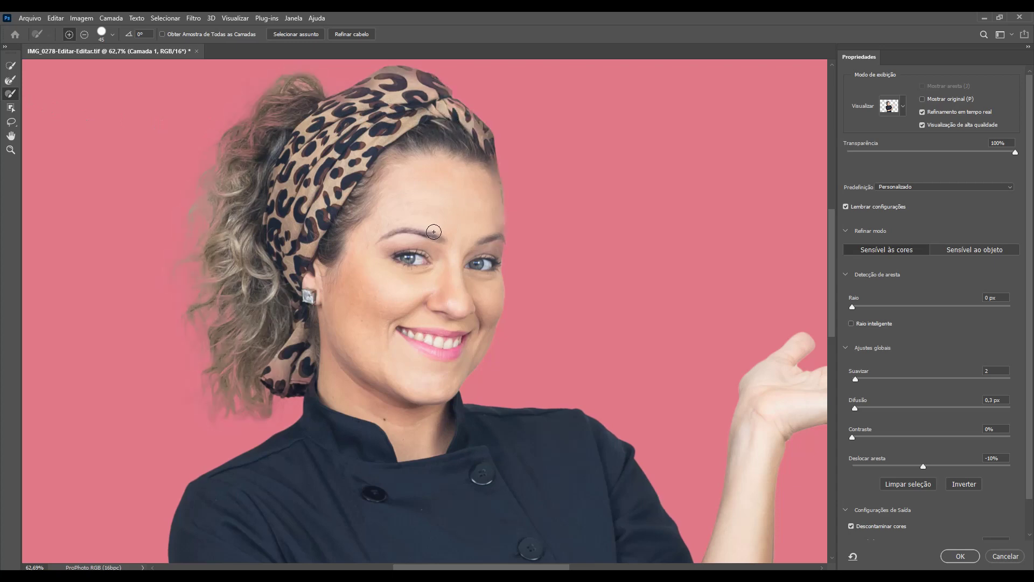
key("ctrl+minus")
key("ctrl+minus")
key("ctrl+minus")
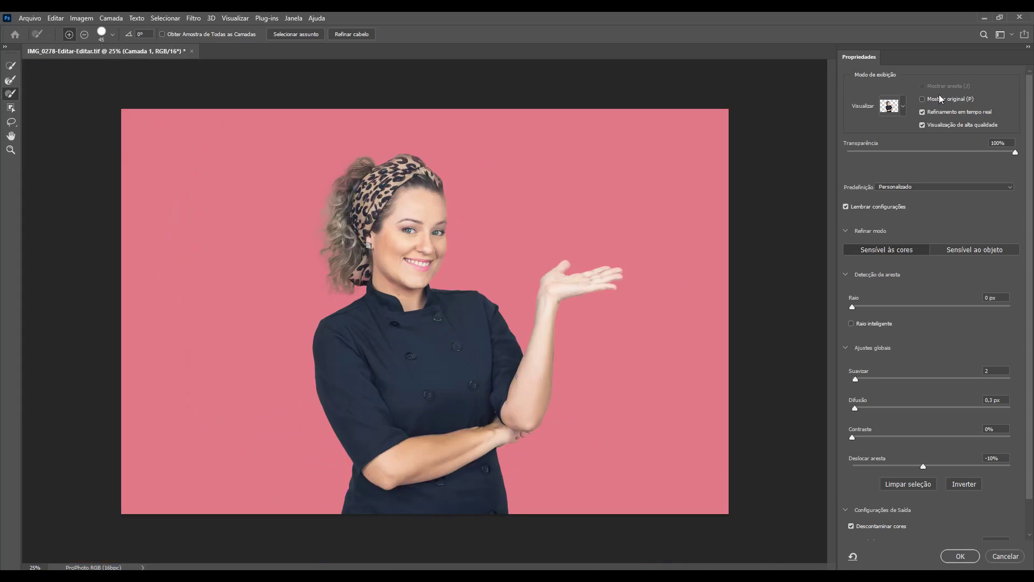
left_click(937, 99)
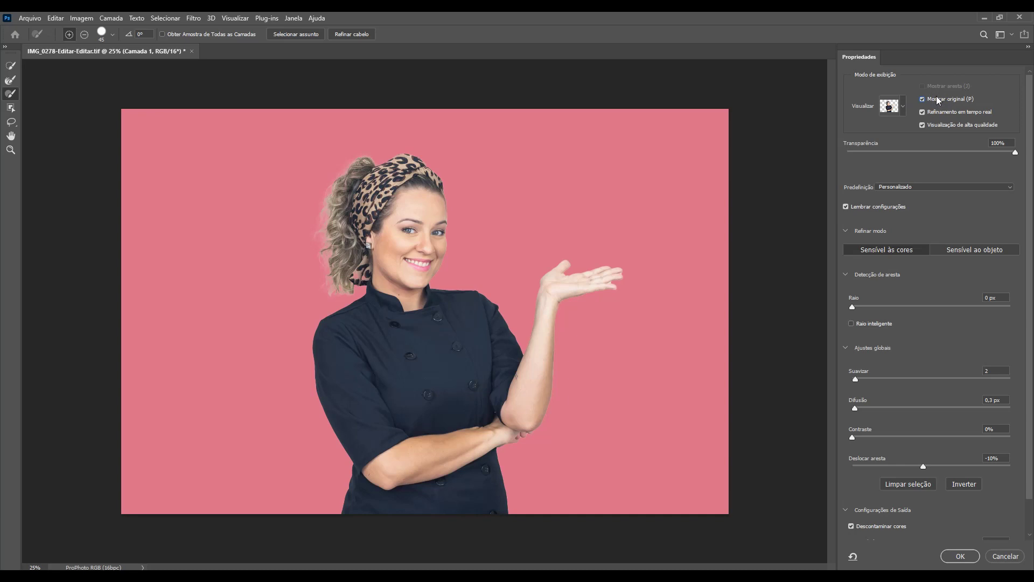
left_click(936, 98)
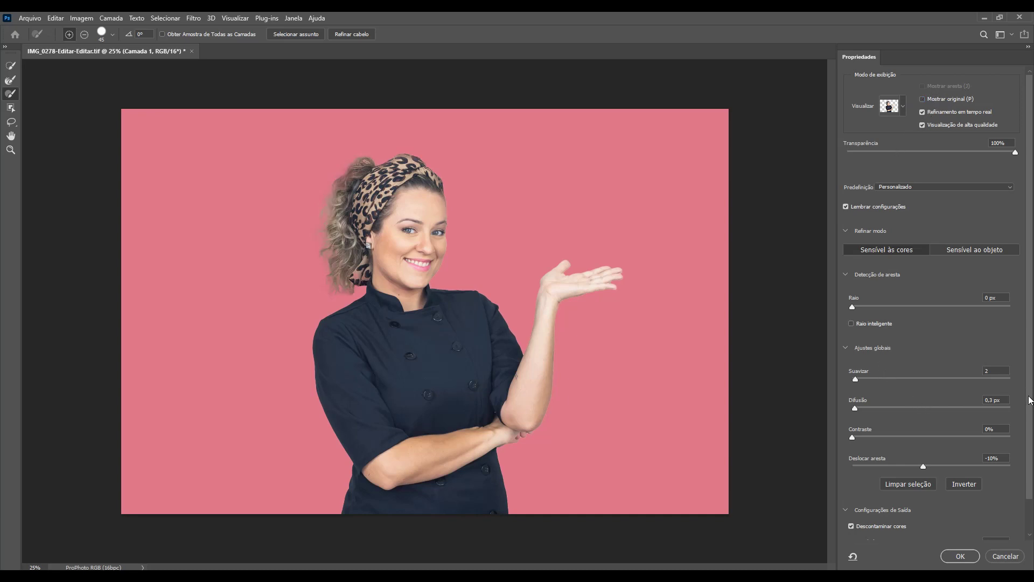
scroll(962, 420, "down", 2)
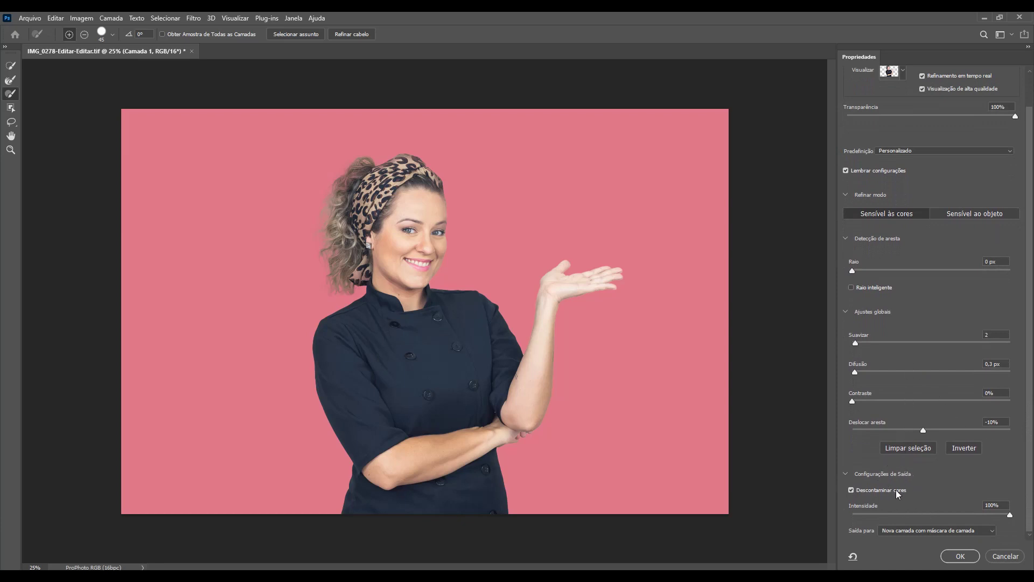
left_click(859, 514)
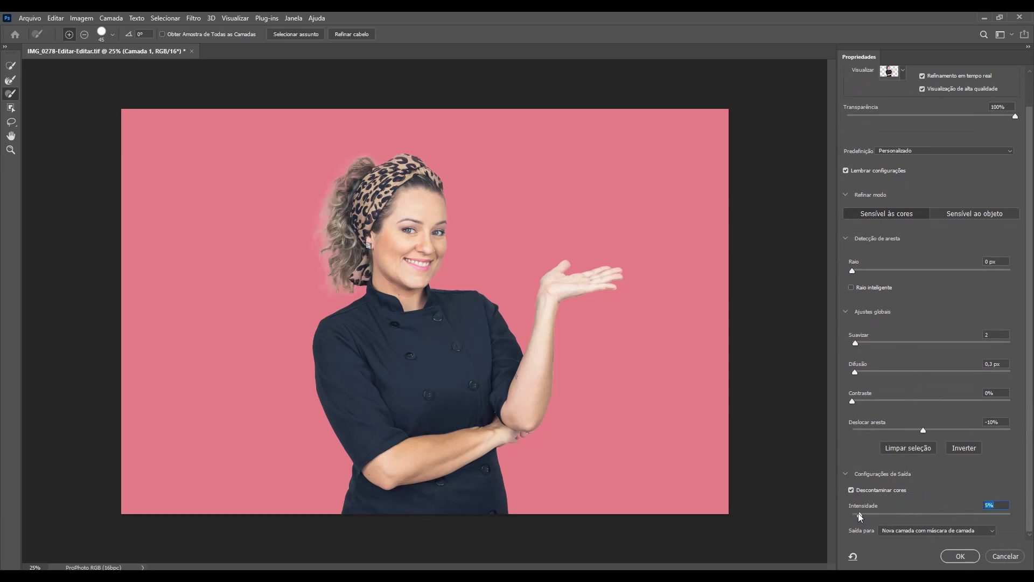
mouse_move(859, 515)
left_mouse_down()
mouse_move(936, 510)
mouse_move(1025, 526)
left_mouse_up()
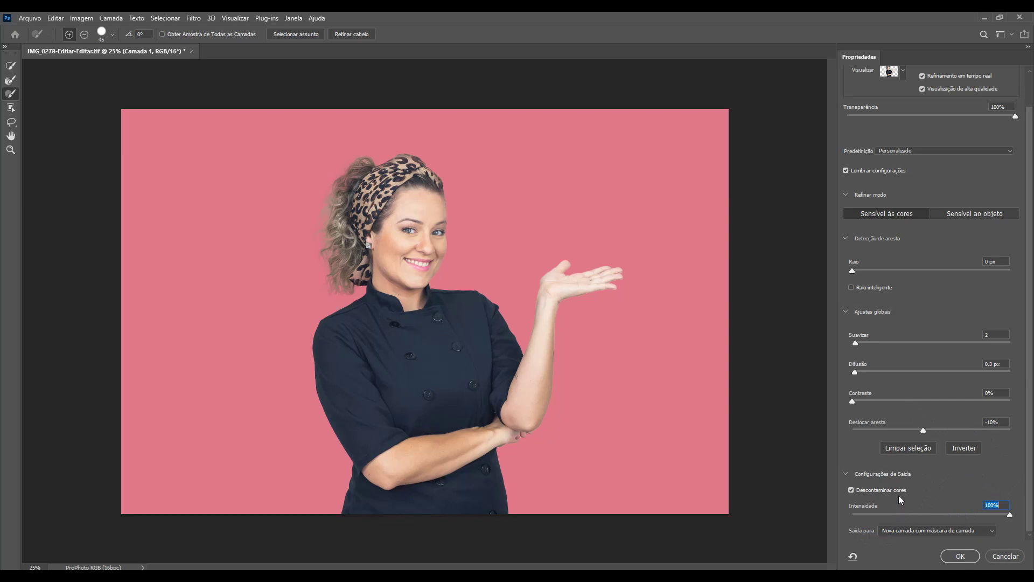
Step: Output to Nova camada com máscara de camada and confirm with OK
left_click(909, 531)
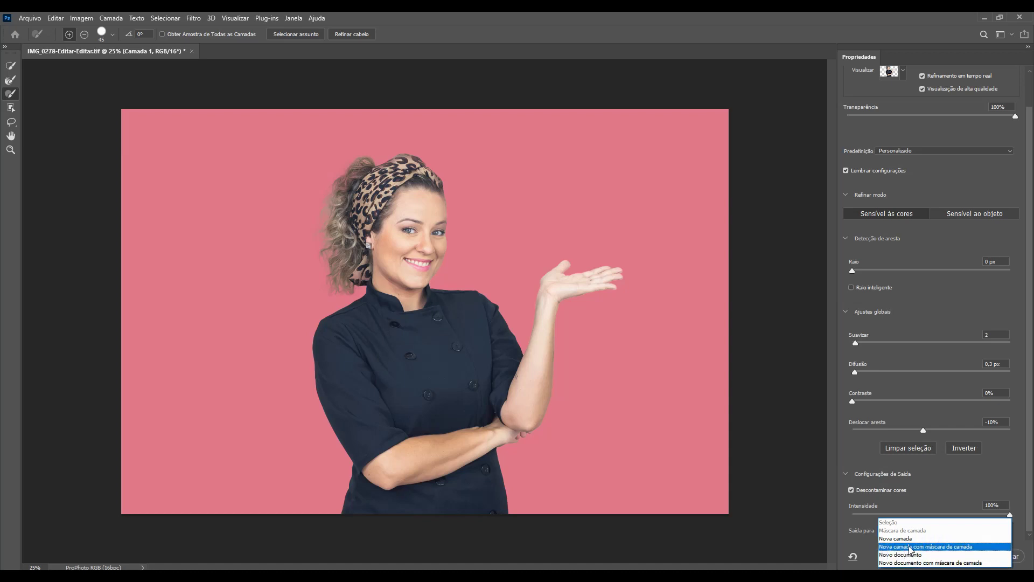
left_click(910, 546)
left_click(953, 551)
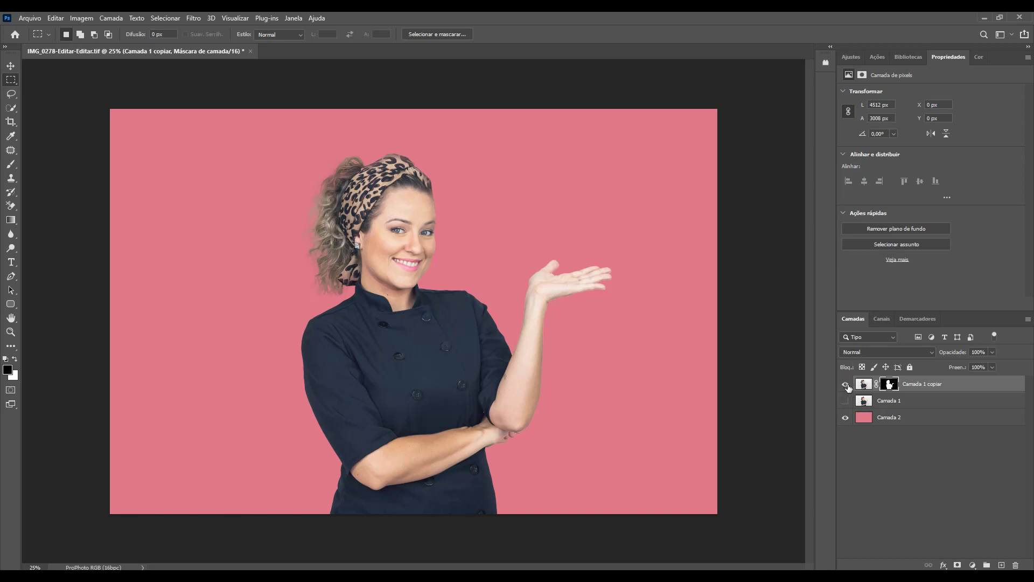
left_click(845, 384)
key("alt")
left_click(890, 384, "alt")
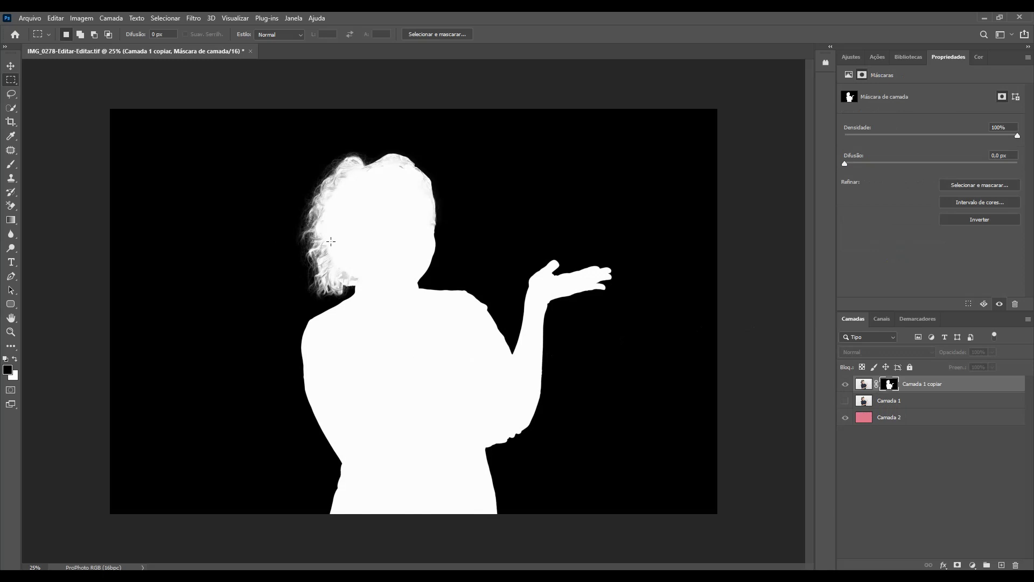
key("alt")
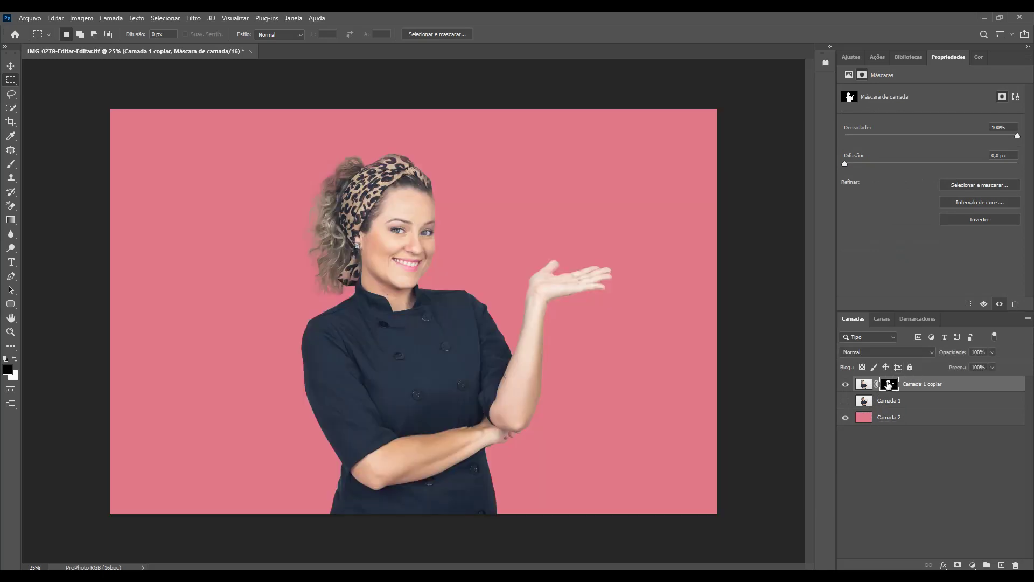